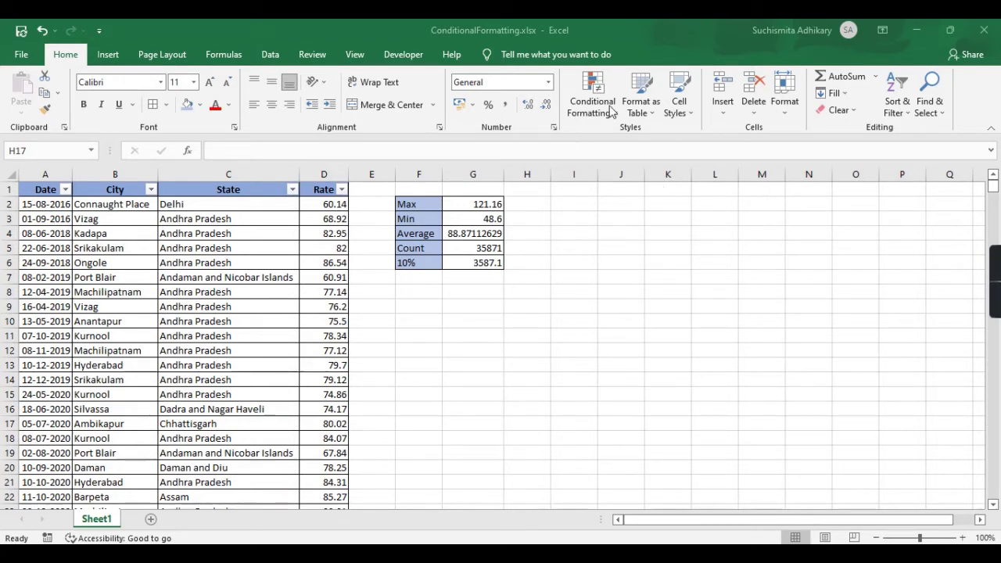
Apply a Top 10 Items conditional formatting rule to all Rate values, formatting the top 20 with Green Fill with Dark Green Text
{"action": "key", "text": "ctrl+z"}
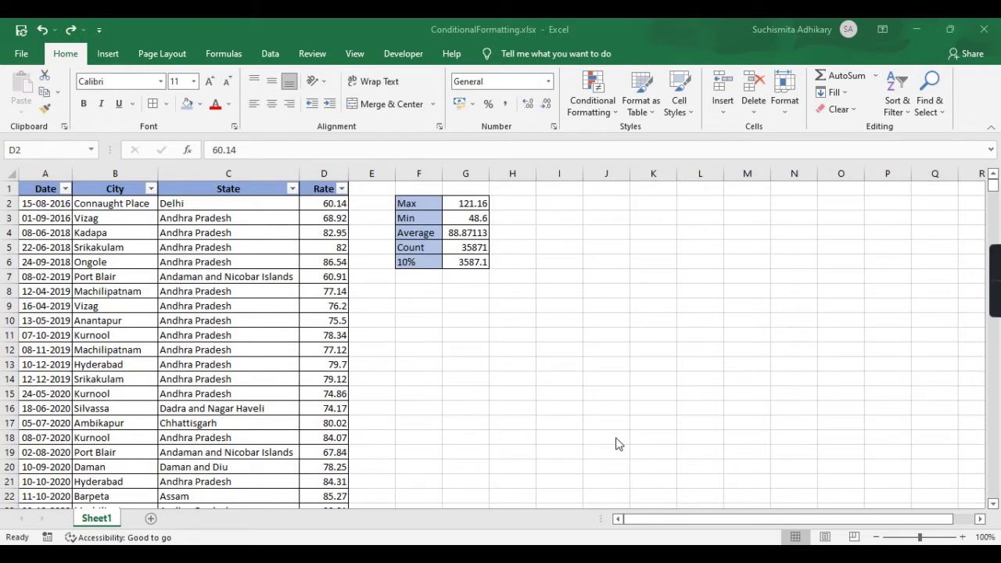
{"action": "left_click", "coordinate": [319, 202]}
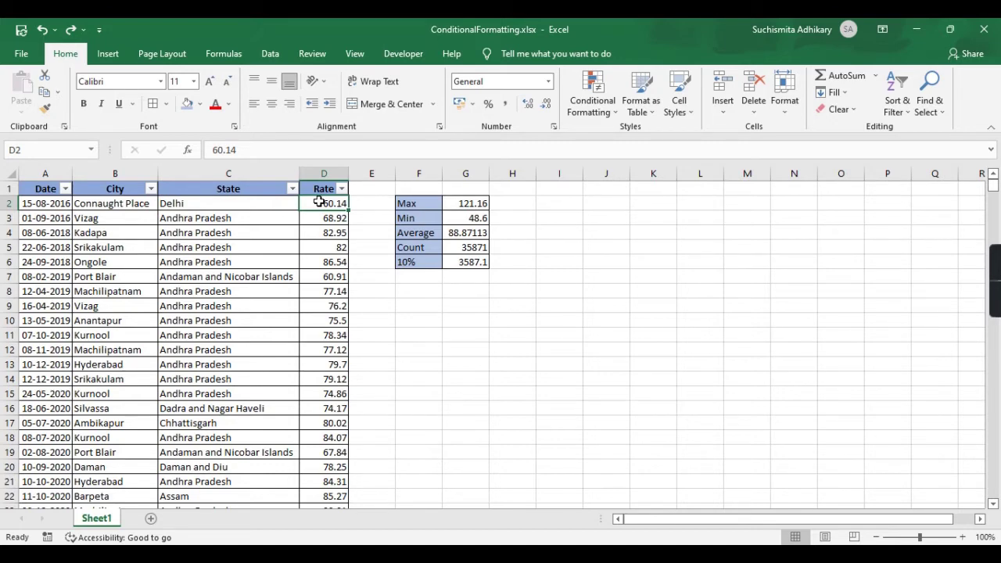
{"action": "key", "text": "ctrl+shift+Down"}
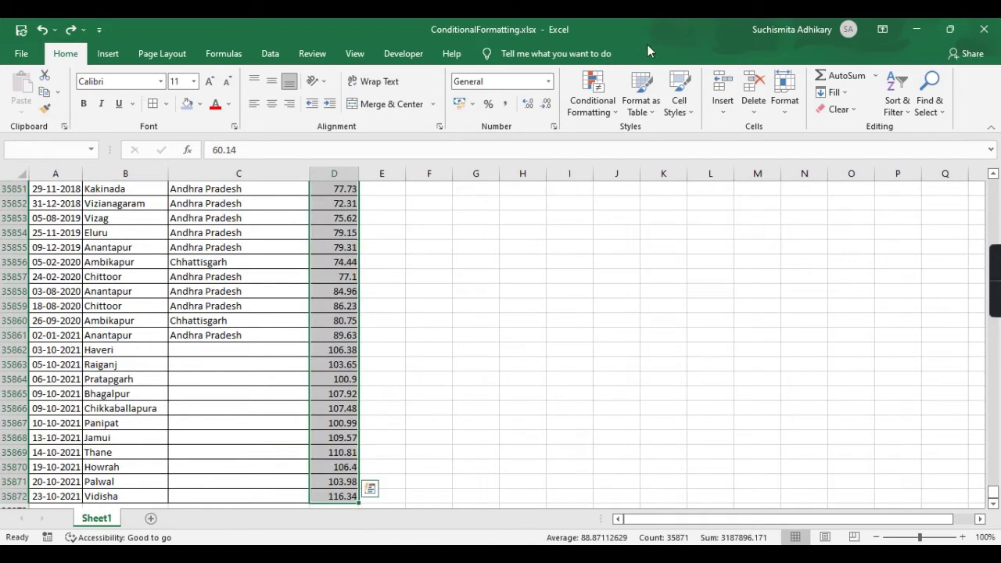
{"action": "left_click", "coordinate": [583, 116]}
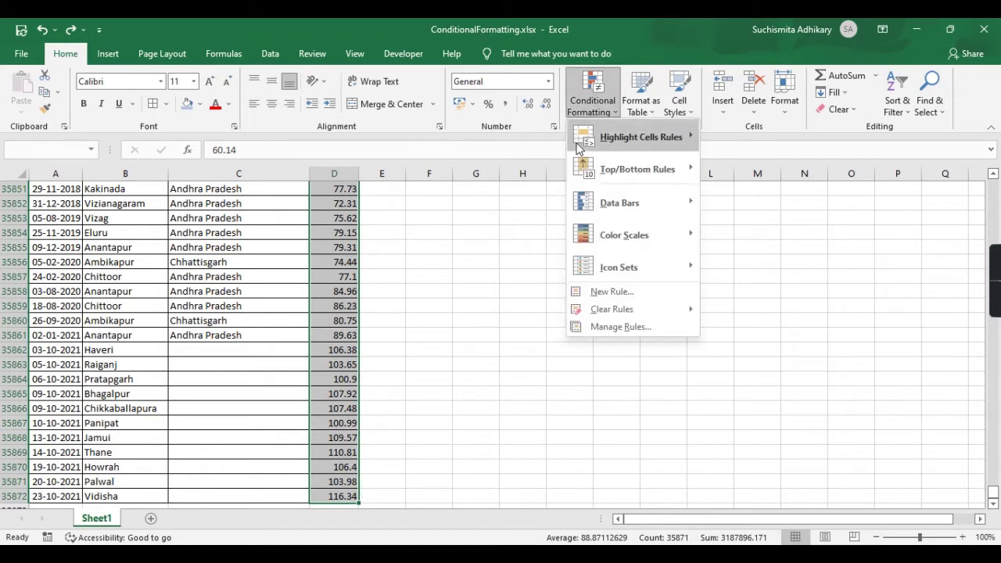
{"action": "mouse_move", "coordinate": [625, 170]}
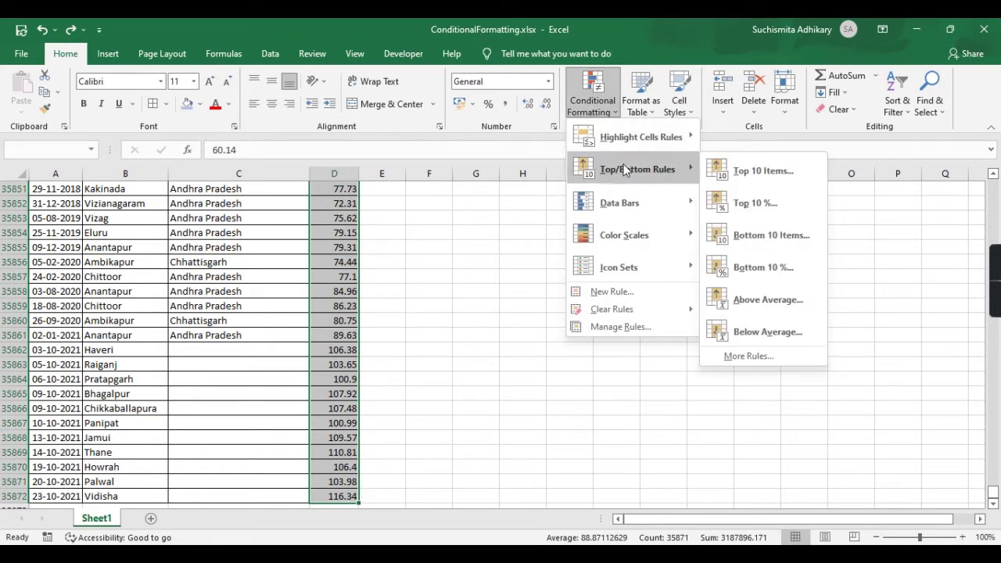
{"action": "left_click", "coordinate": [774, 170]}
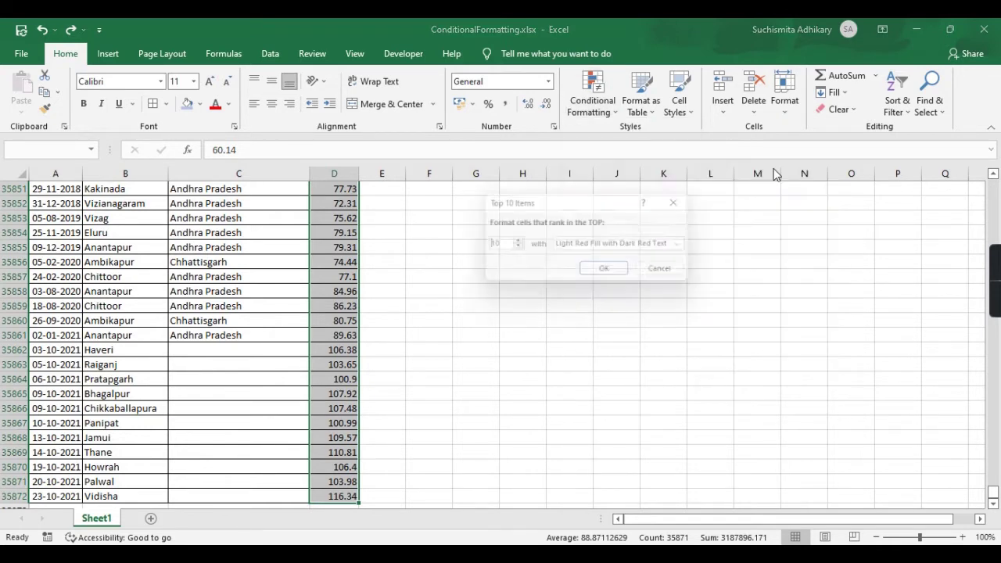
{"action": "left_click", "coordinate": [692, 247]}
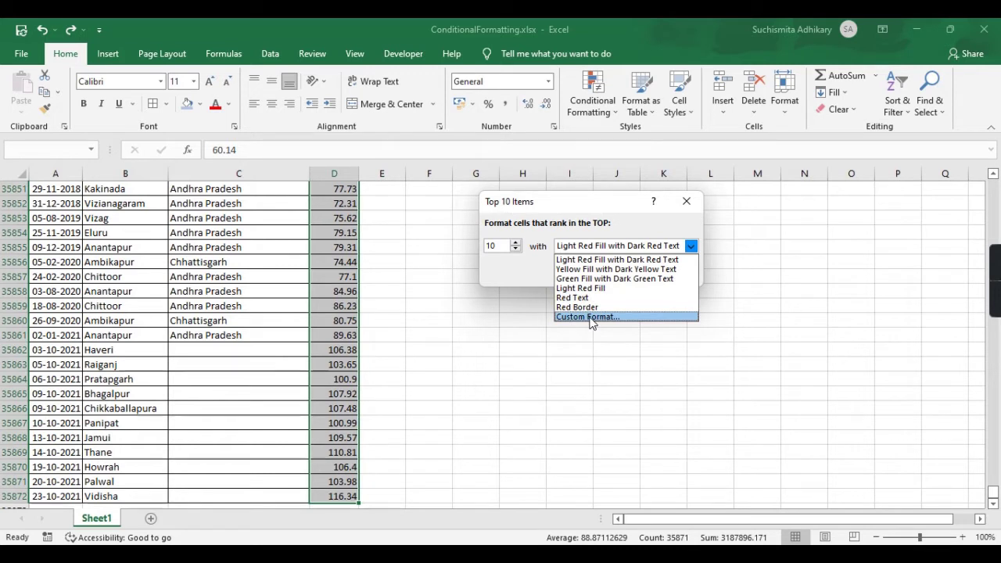
{"action": "left_click", "coordinate": [531, 276]}
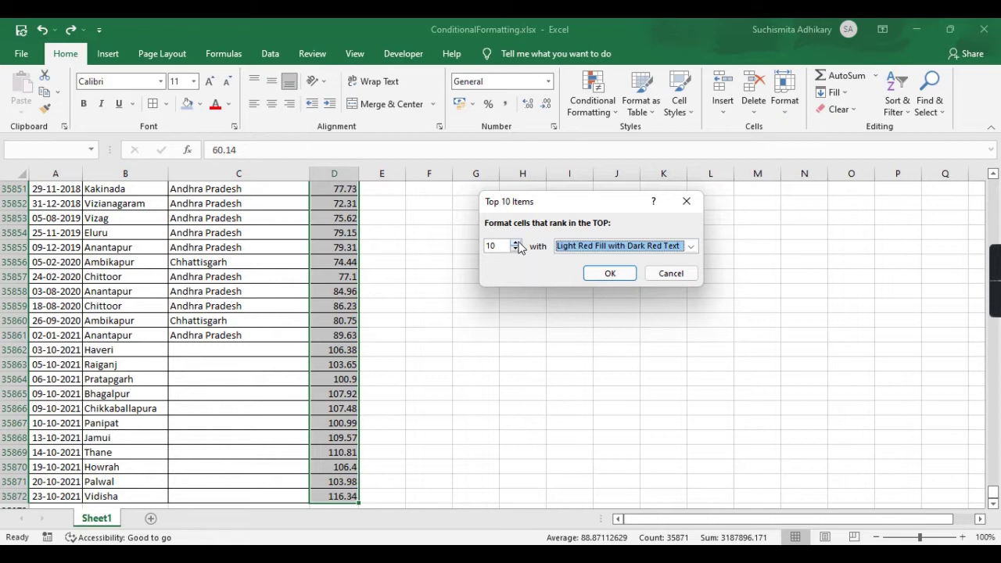
{"action": "left_click", "coordinate": [503, 246]}
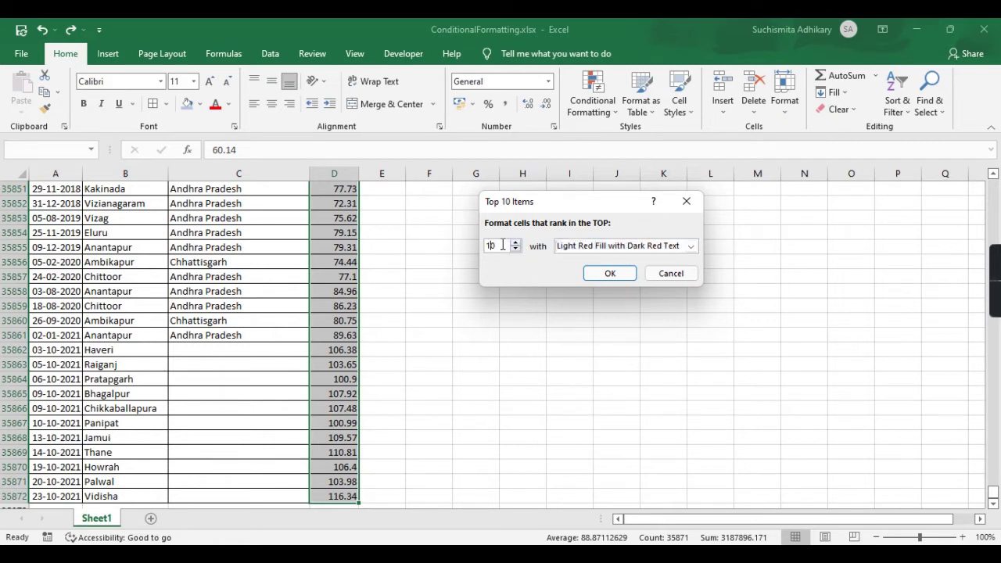
{"action": "key", "text": "BackSpace"}
{"action": "left_click", "coordinate": [692, 246]}
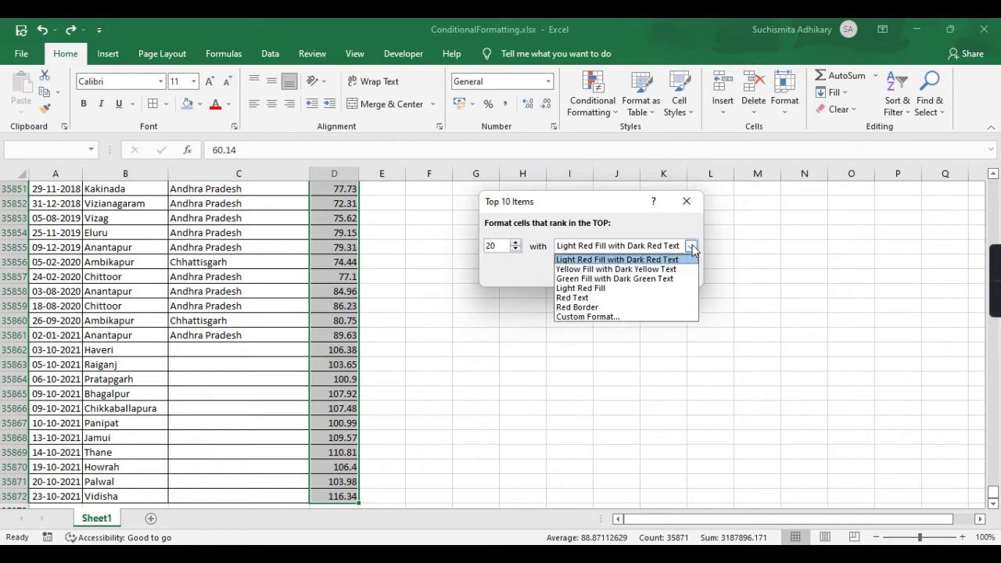
{"action": "left_click", "coordinate": [595, 279]}
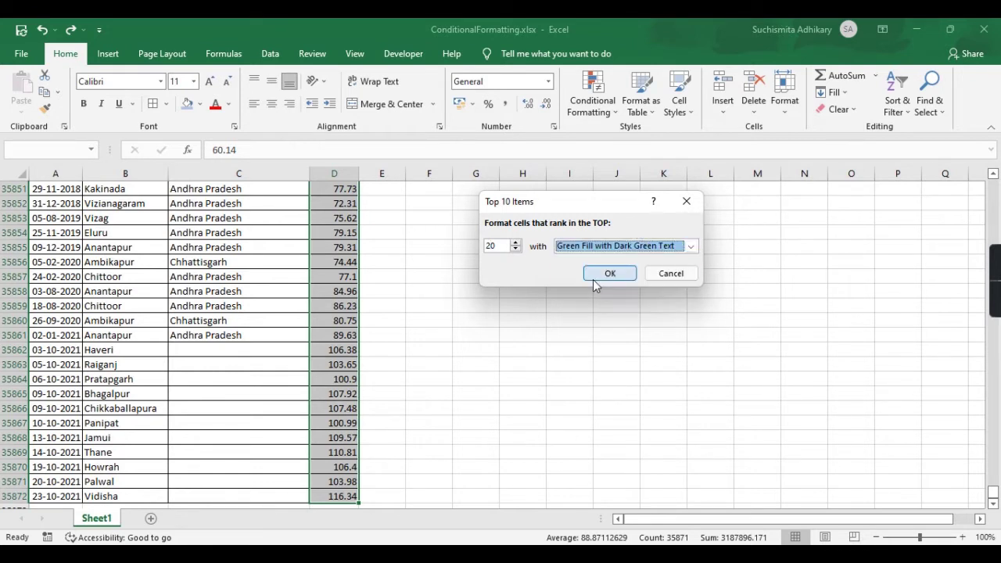
{"action": "left_click", "coordinate": [610, 273]}
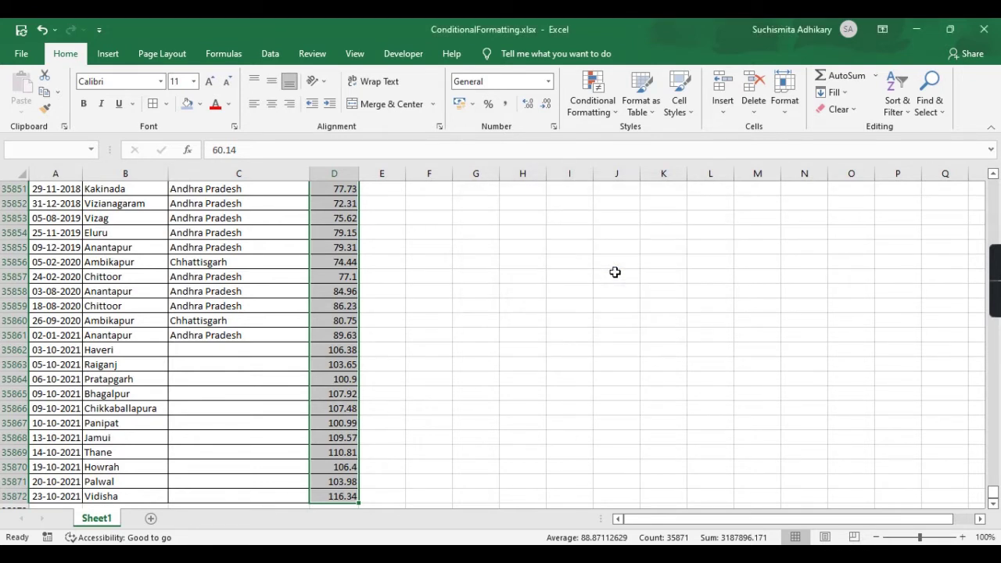
Filter the Rate column by the light green cell color
{"action": "scroll", "coordinate": [615, 272], "scroll_direction": "up", "scroll_amount": 20}
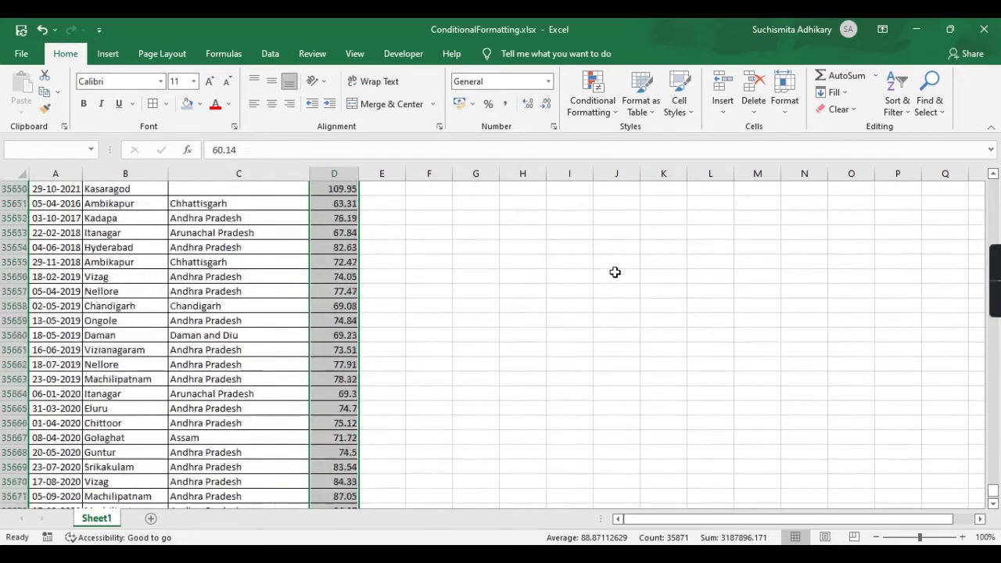
{"action": "scroll", "coordinate": [614, 272], "scroll_direction": "up", "scroll_amount": 5}
{"action": "left_click", "coordinate": [339, 351]}
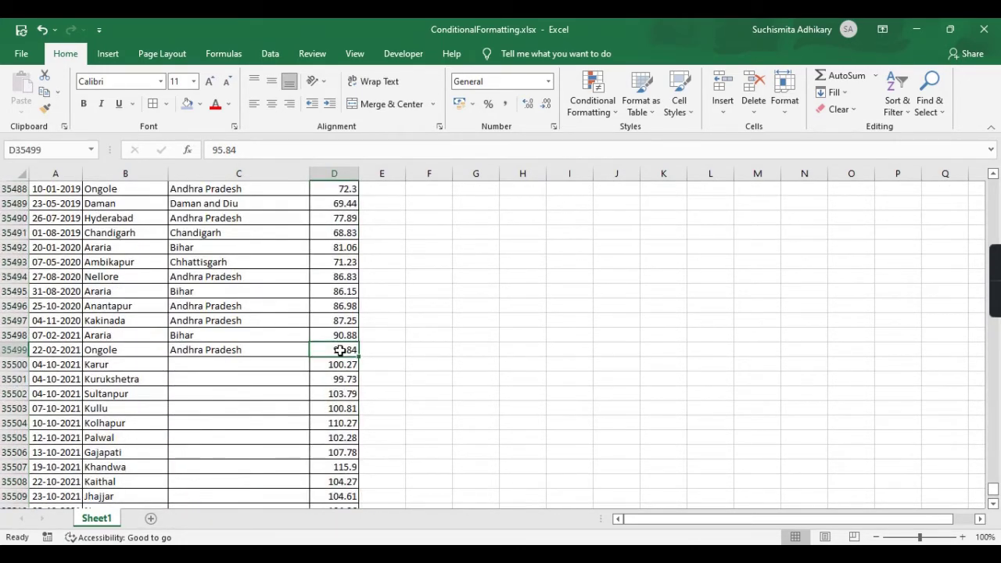
{"action": "key", "text": "ctrl+Up"}
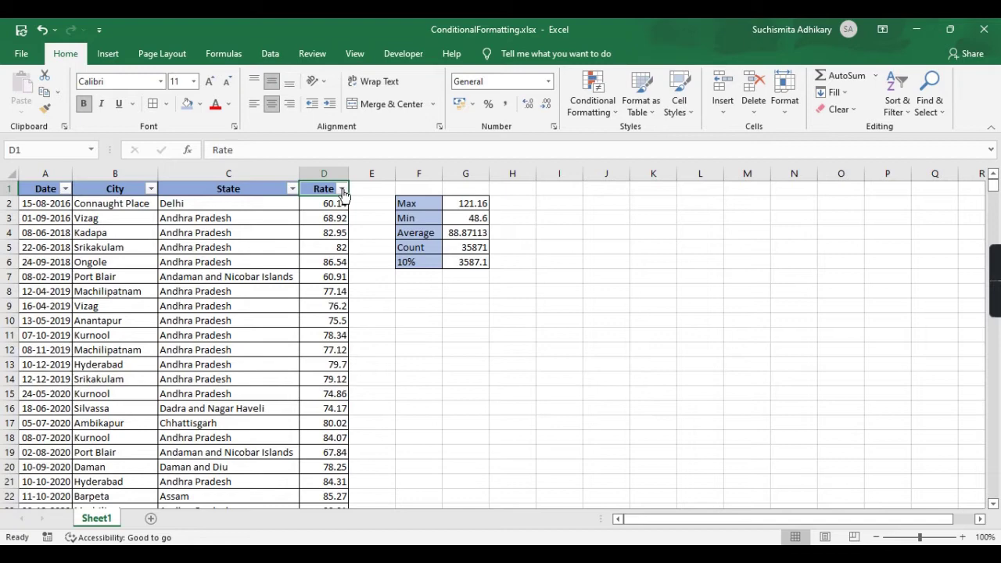
{"action": "left_click", "coordinate": [342, 188]}
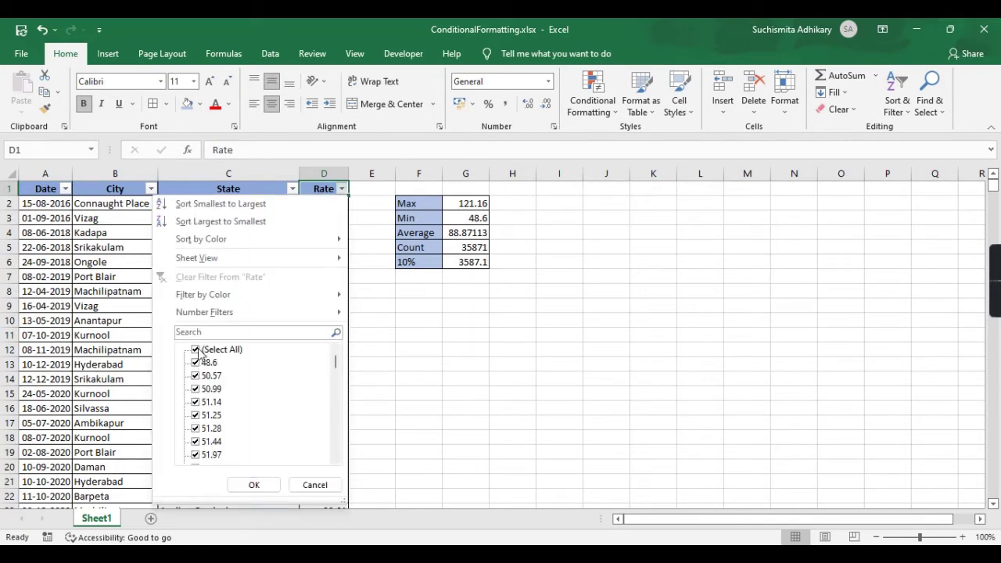
{"action": "mouse_move", "coordinate": [227, 302]}
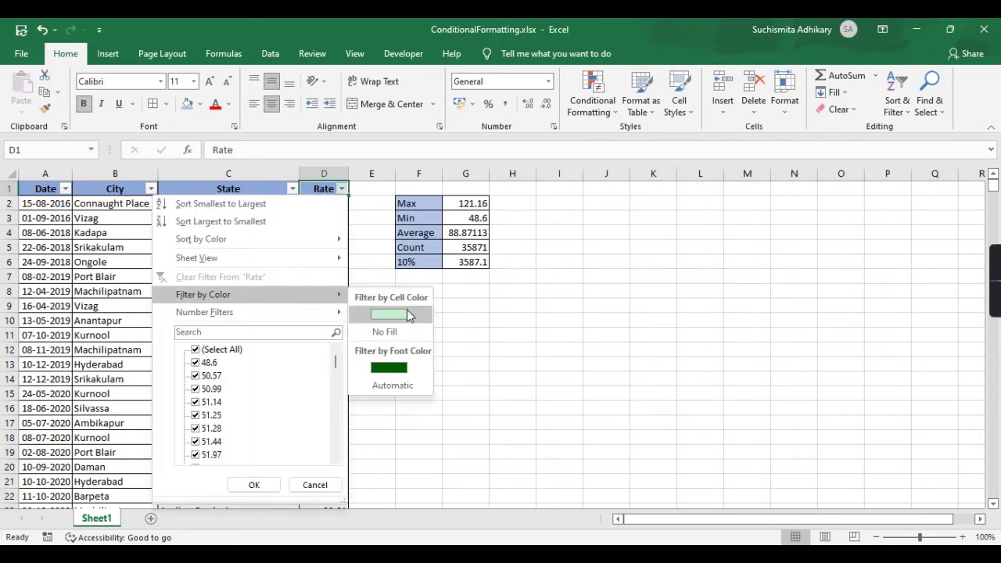
{"action": "left_click", "coordinate": [406, 309]}
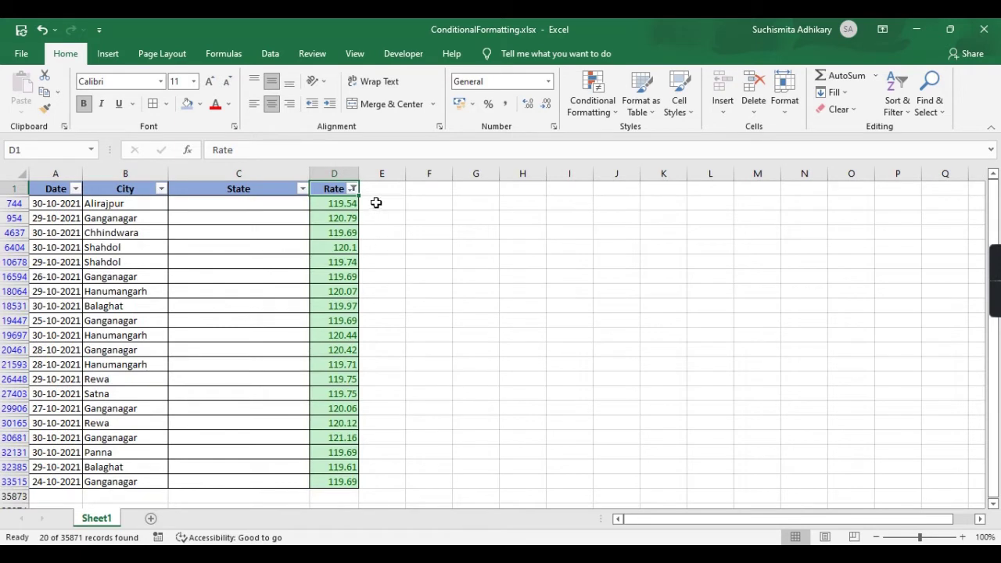
Select the filtered rates to check their count, and remove the color filter from the Rate column
{"action": "left_click", "coordinate": [339, 203]}
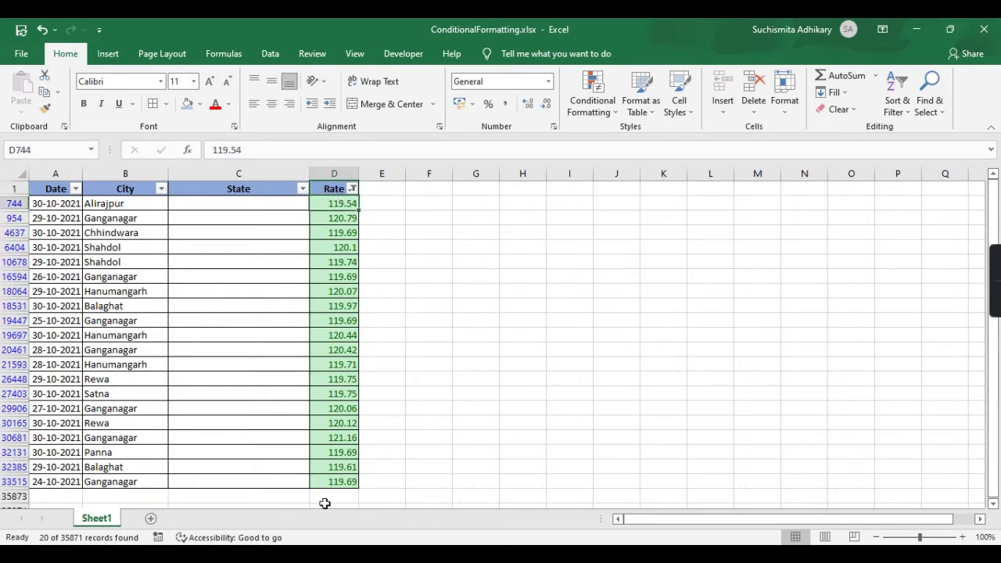
{"action": "left_click", "coordinate": [333, 480], "text": "shift"}
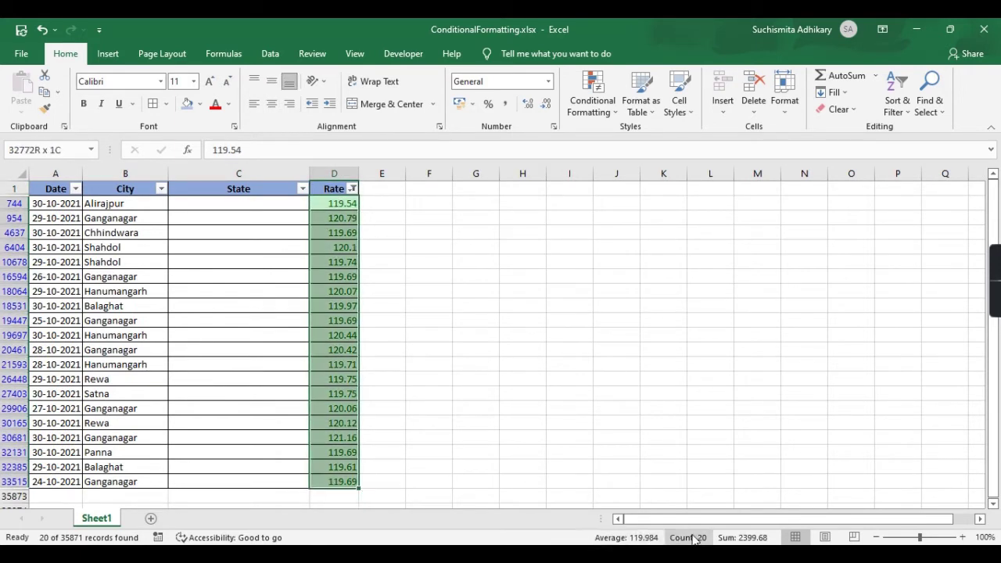
{"action": "left_click", "coordinate": [353, 190]}
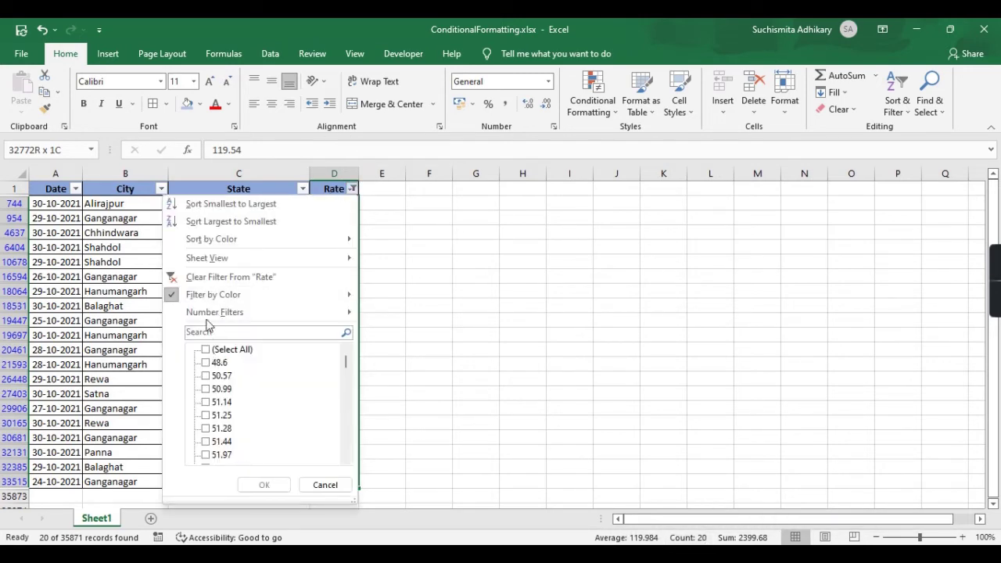
{"action": "mouse_move", "coordinate": [189, 302]}
{"action": "left_click", "coordinate": [368, 313]}
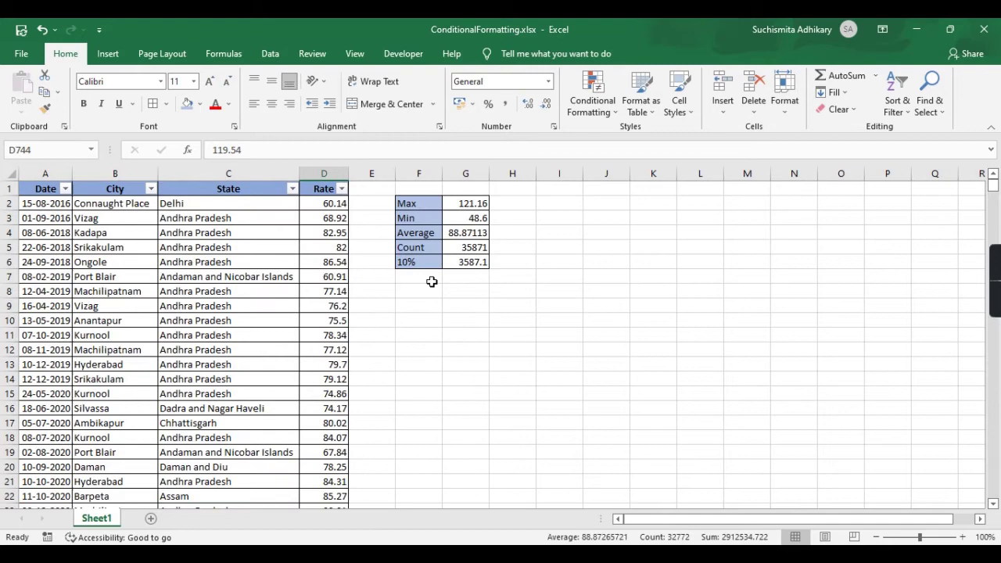
Sort the whole data range by Rate on cell values, from Largest to Smallest
{"action": "left_click", "coordinate": [53, 204]}
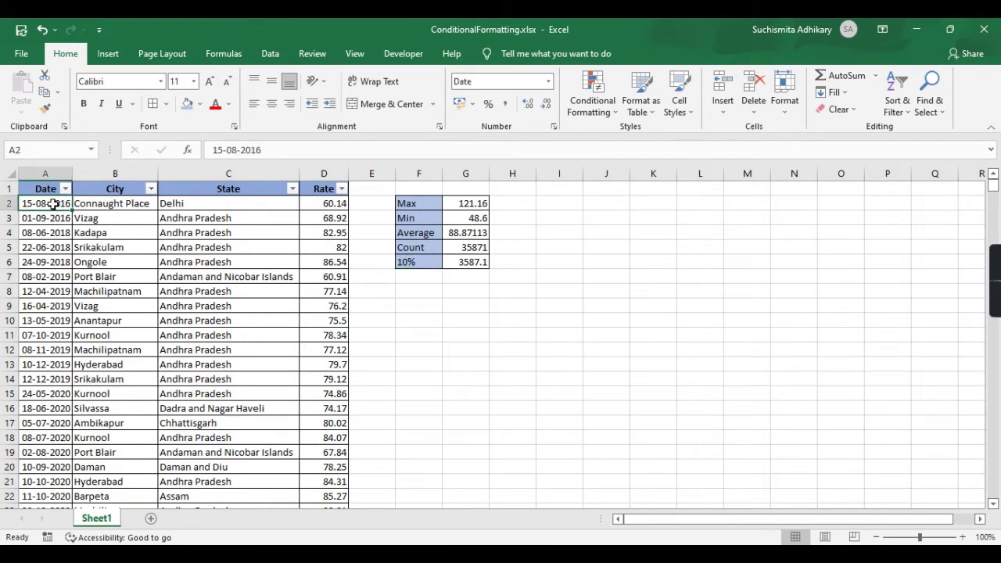
{"action": "key", "text": "ctrl+shift+Right"}
{"action": "key", "text": "ctrl+shift+Down"}
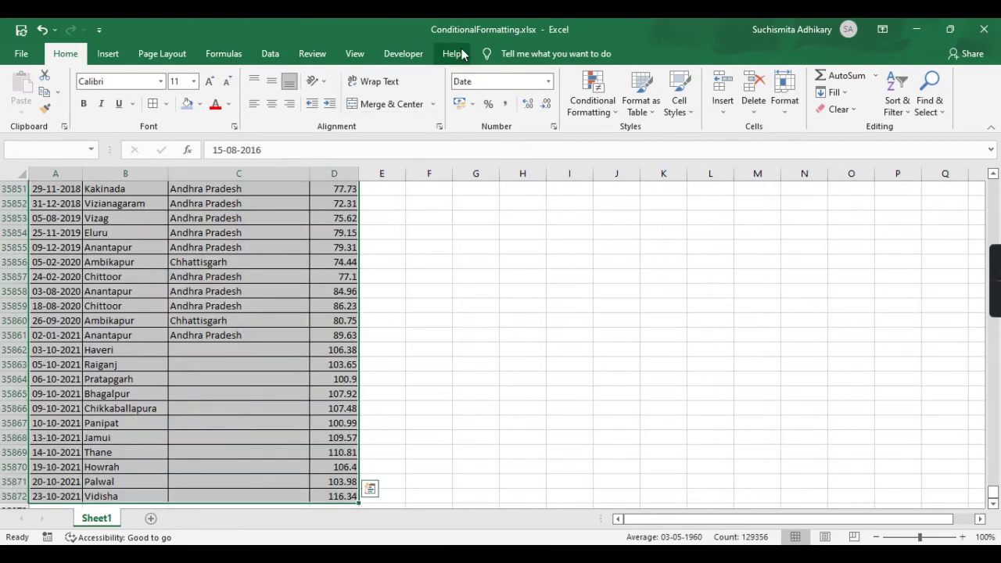
{"action": "left_click", "coordinate": [269, 54]}
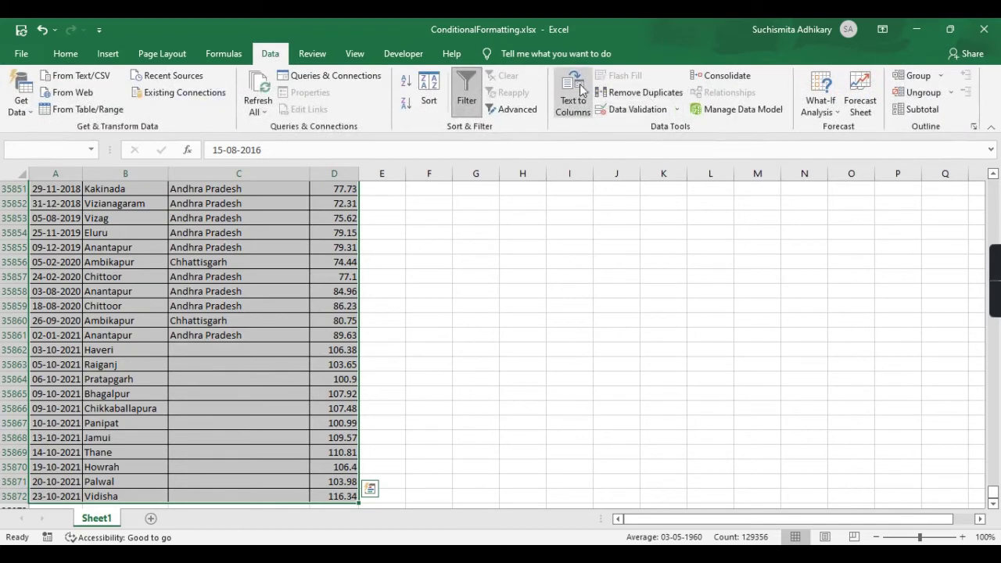
{"action": "left_click", "coordinate": [428, 90]}
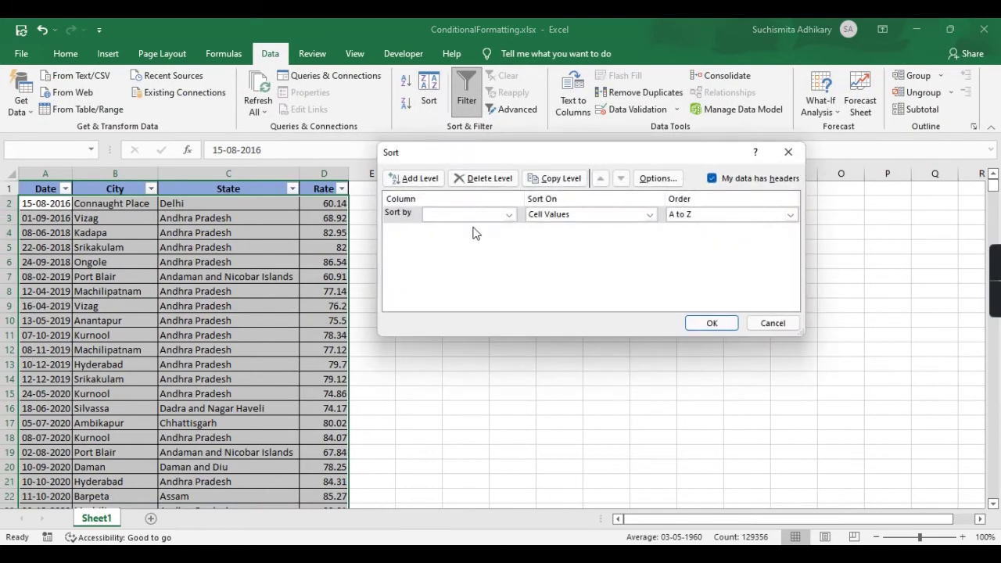
{"action": "left_click", "coordinate": [508, 214]}
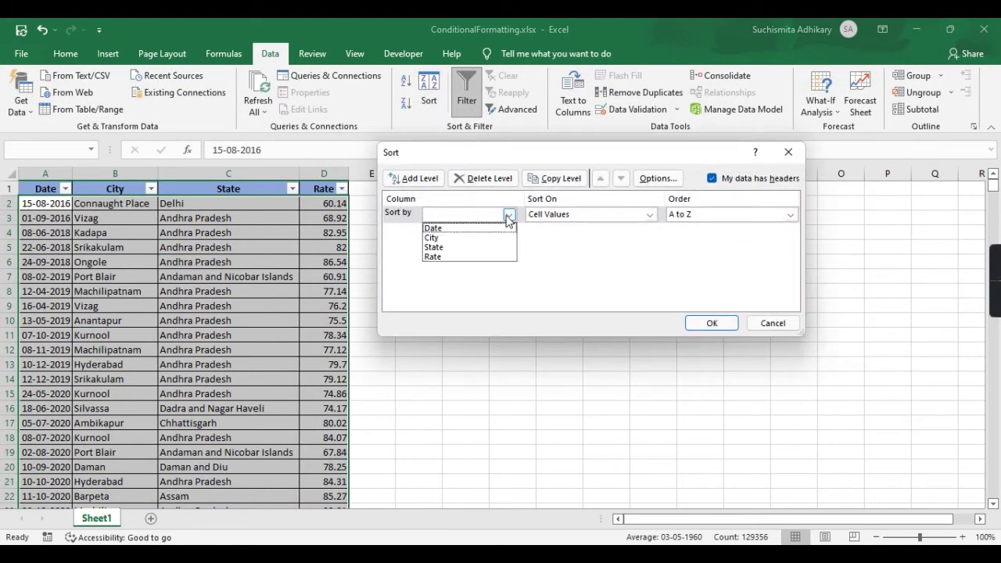
{"action": "left_click", "coordinate": [432, 257]}
{"action": "left_click", "coordinate": [791, 215]}
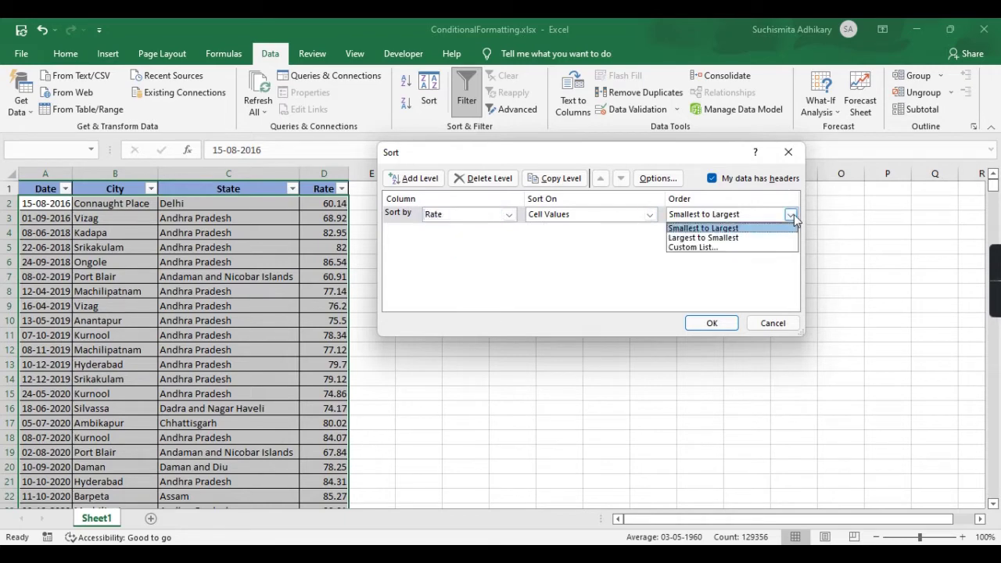
{"action": "left_click", "coordinate": [702, 238]}
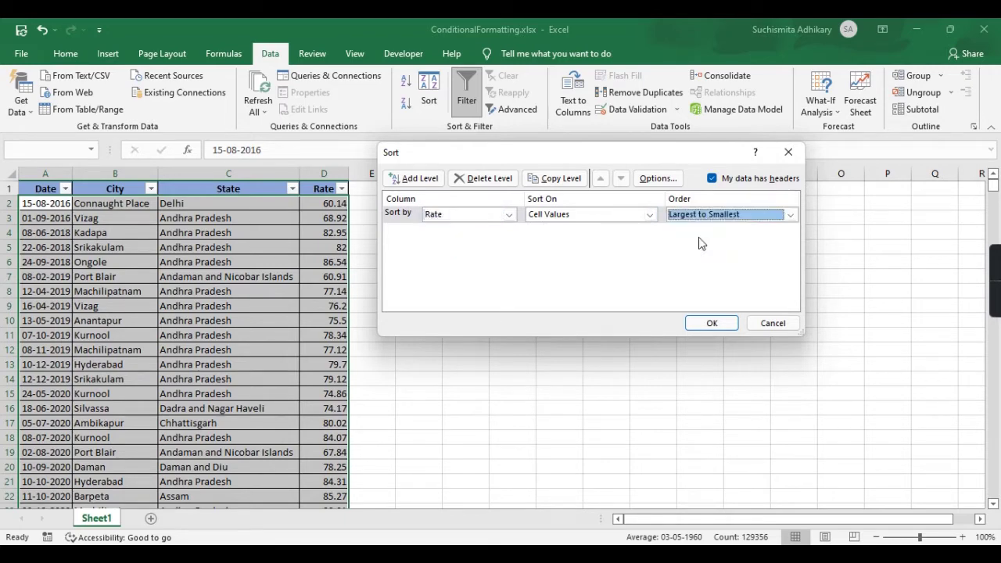
{"action": "left_click", "coordinate": [713, 327]}
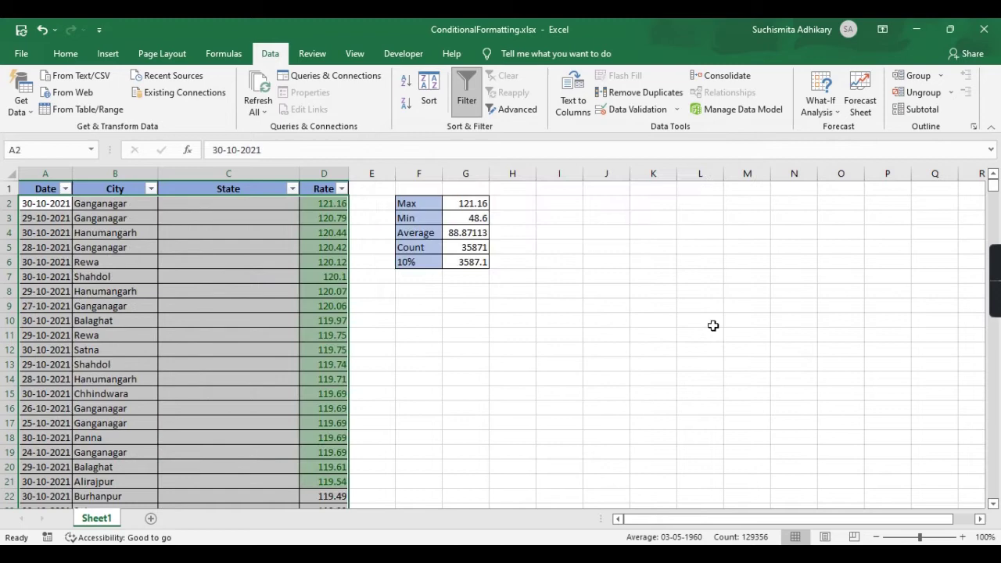
{"action": "left_click", "coordinate": [546, 330]}
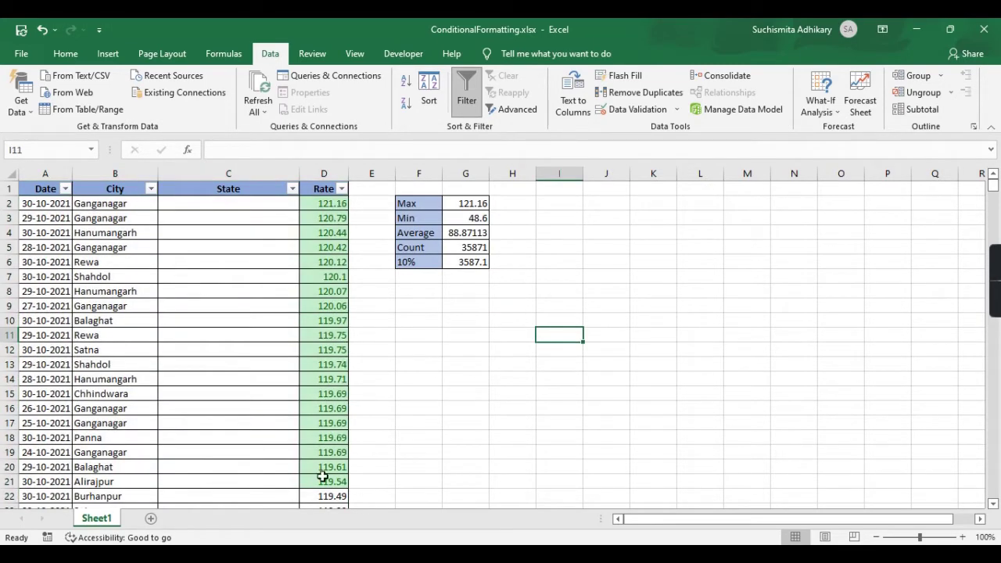
Apply a Bottom 10 Items conditional formatting rule to all Rate values, using Yellow Fill with Dark Yellow Text
{"action": "left_click", "coordinate": [330, 203]}
{"action": "key", "text": "ctrl+shift+Down"}
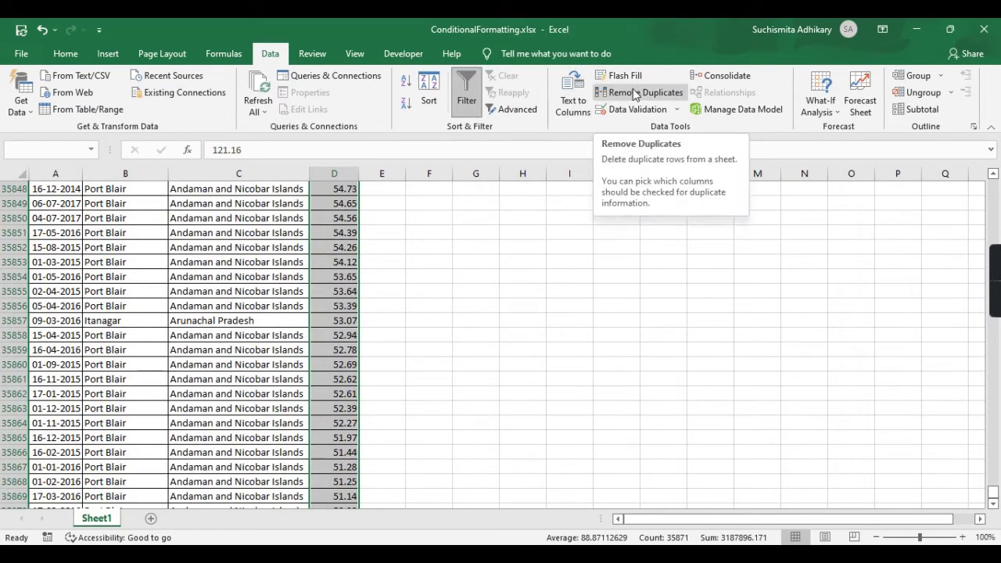
{"action": "left_click", "coordinate": [435, 83]}
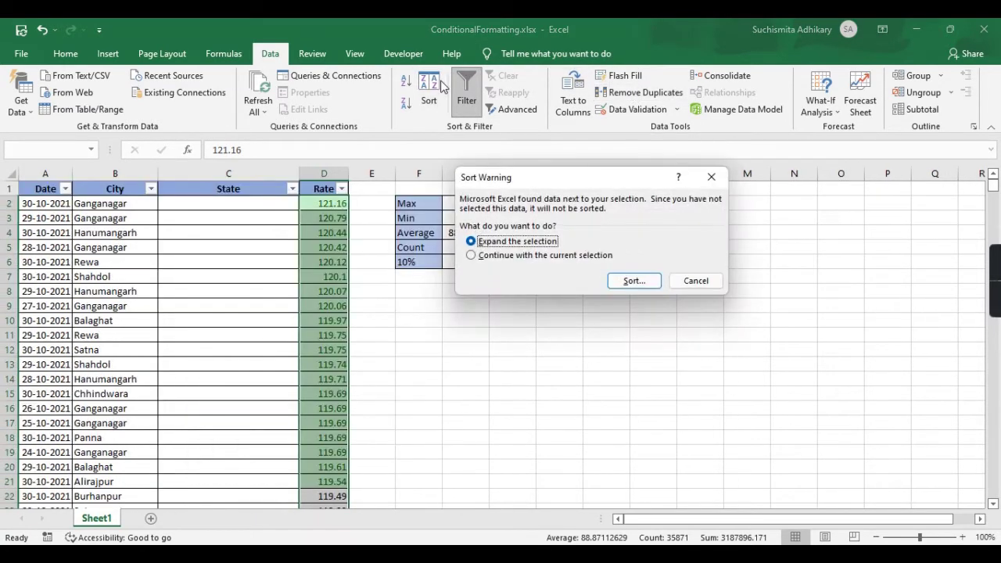
{"action": "left_click", "coordinate": [685, 281]}
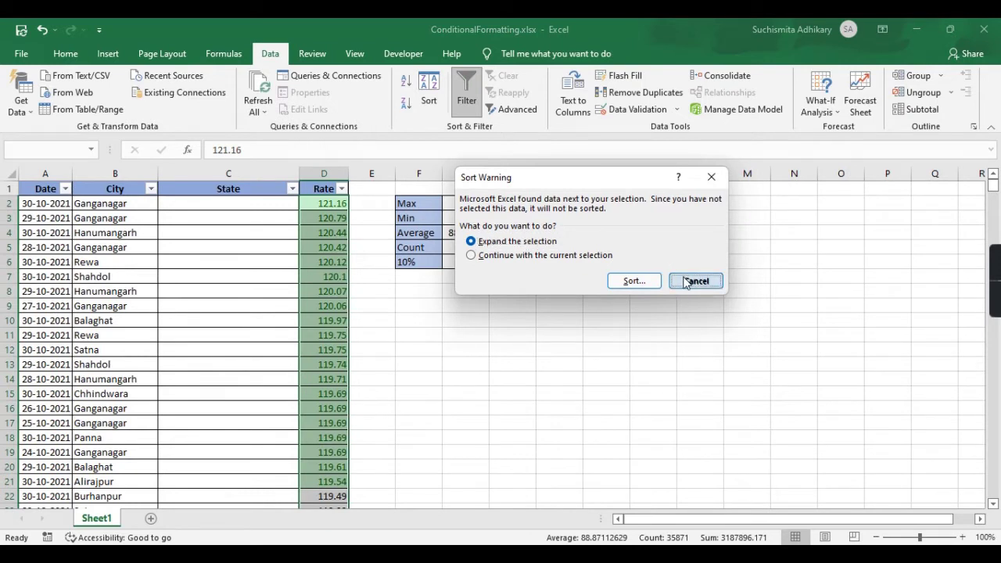
{"action": "left_click", "coordinate": [66, 55]}
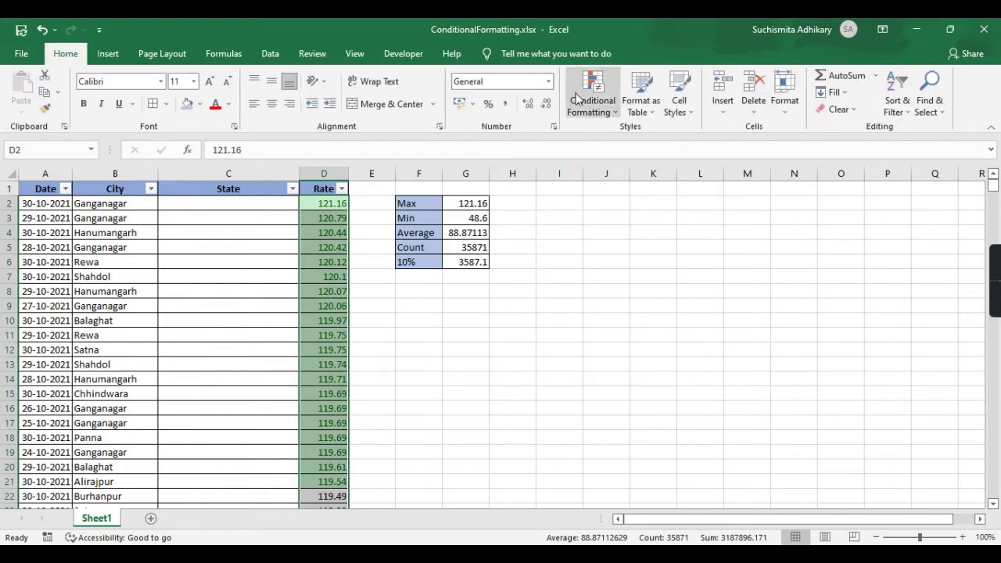
{"action": "left_click", "coordinate": [577, 97]}
{"action": "mouse_move", "coordinate": [635, 179]}
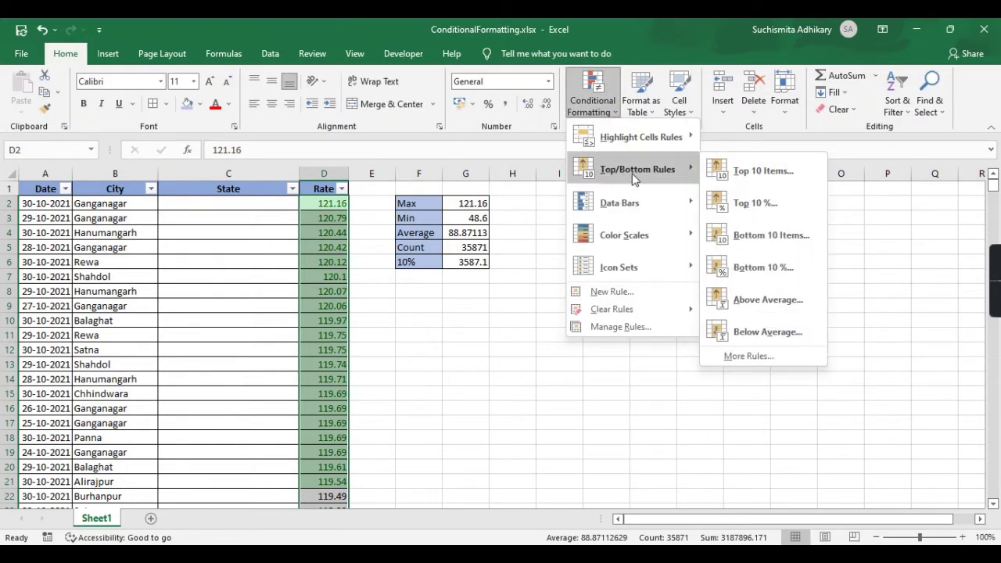
{"action": "left_click", "coordinate": [802, 235]}
{"action": "left_click", "coordinate": [692, 247]}
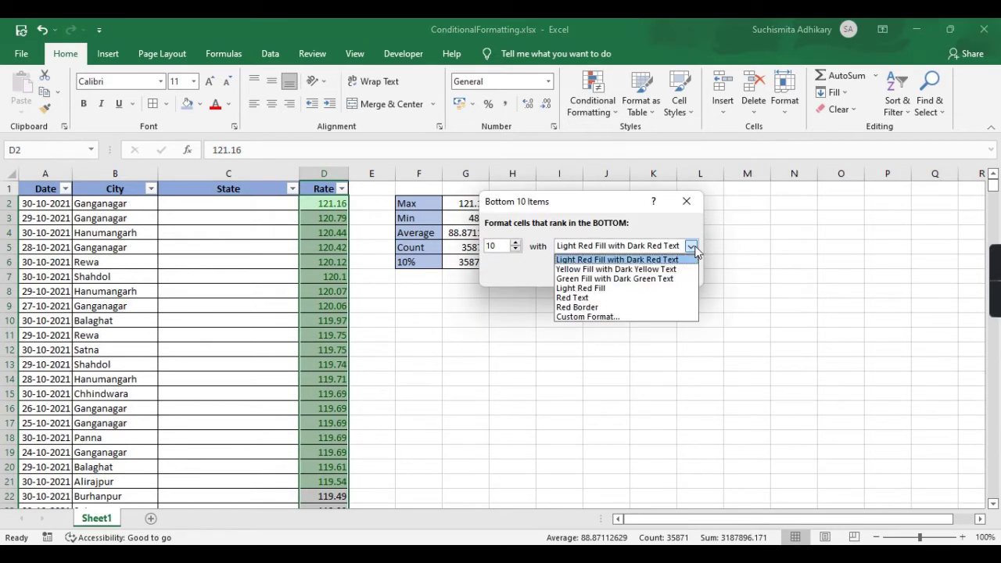
{"action": "left_click", "coordinate": [633, 269]}
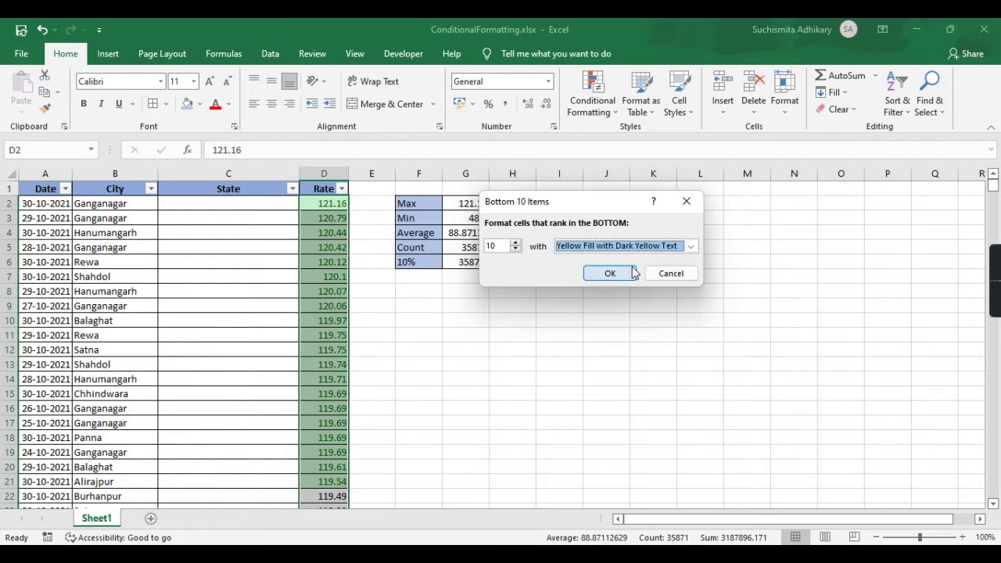
{"action": "left_click", "coordinate": [610, 273]}
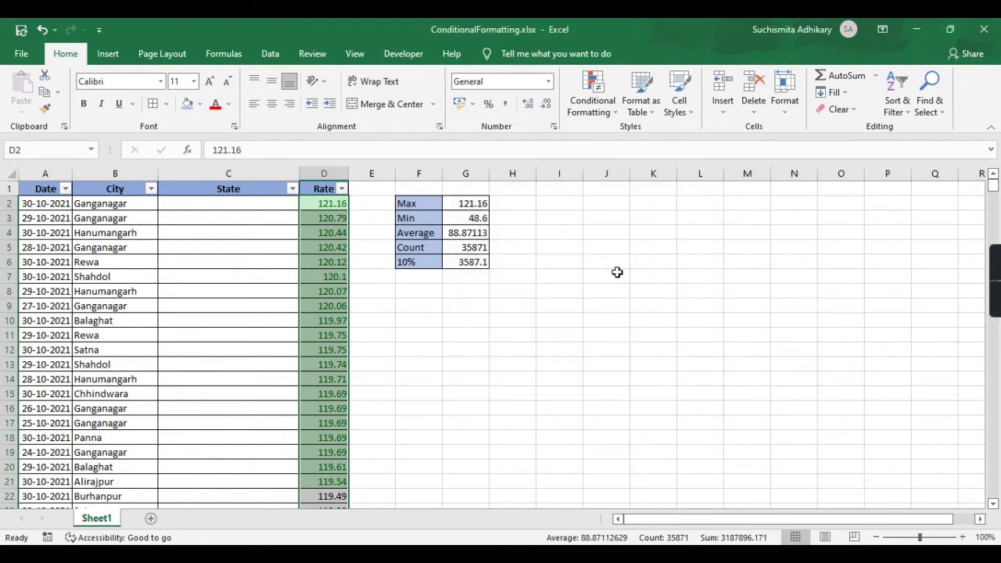
{"action": "left_click", "coordinate": [617, 273]}
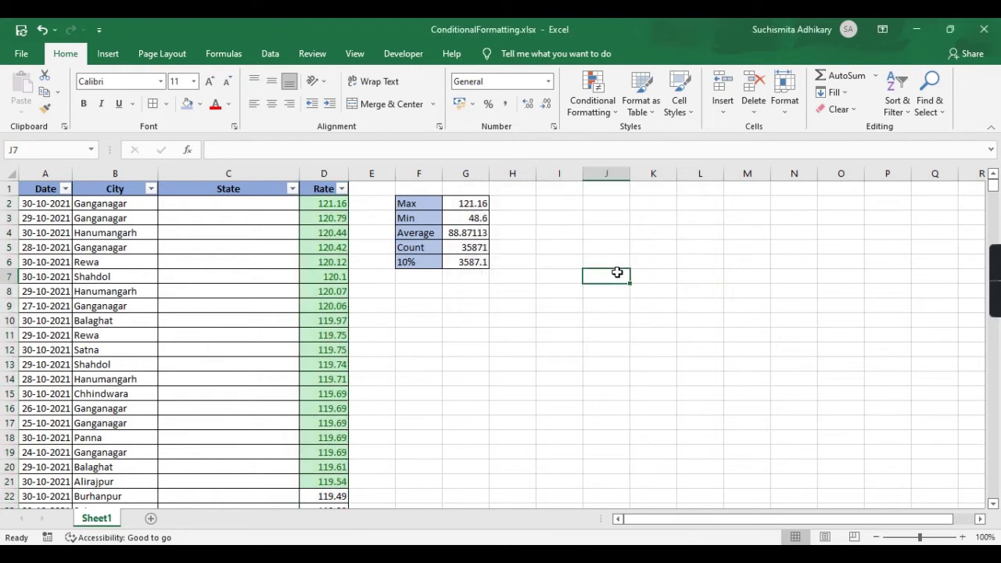
Go to the end of the Rate column, select the yellow cells to check their count, and return to the header row
{"action": "left_click", "coordinate": [327, 447]}
{"action": "key", "text": "ctrl+Down"}
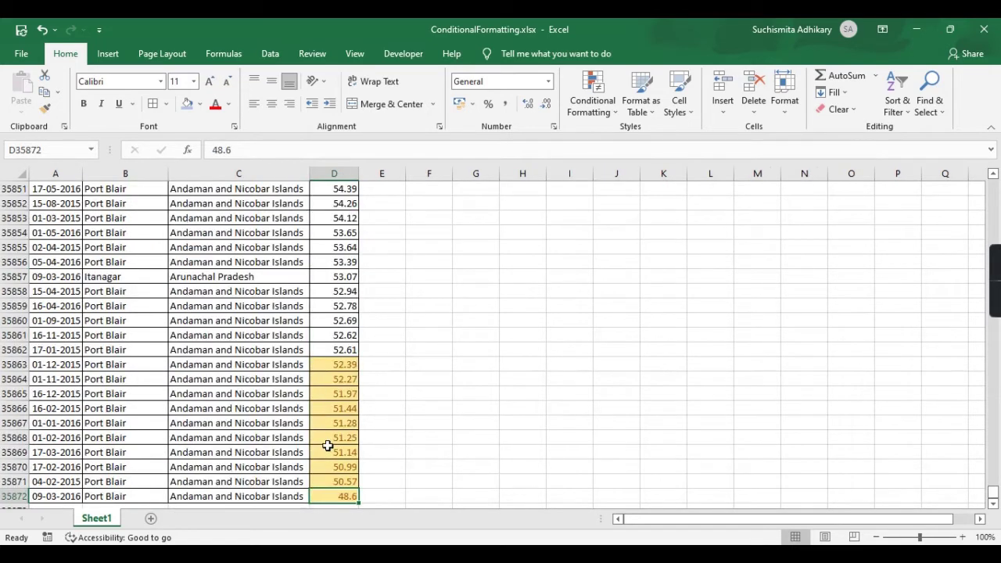
{"action": "left_click", "coordinate": [331, 365], "text": "shift"}
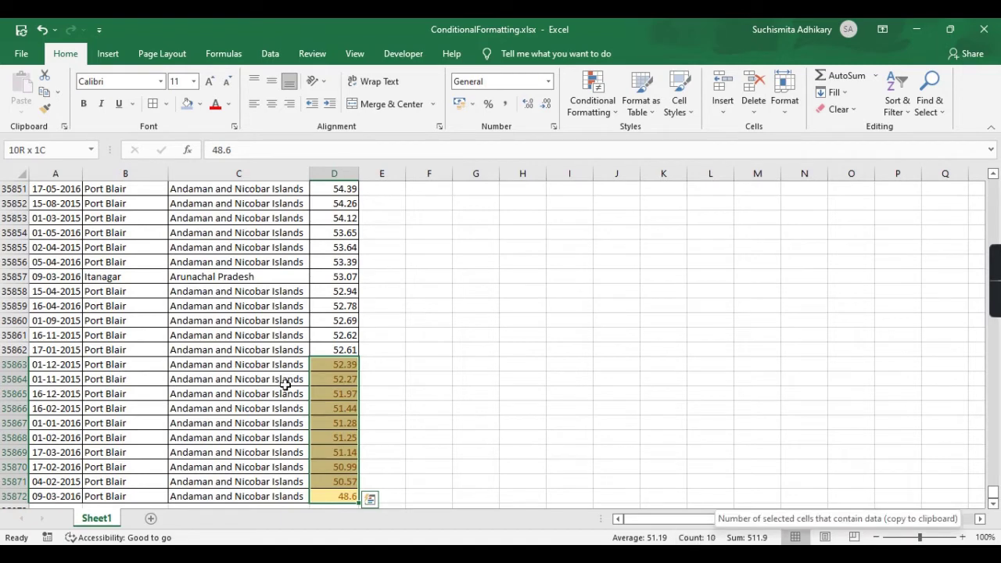
{"action": "left_click", "coordinate": [399, 390]}
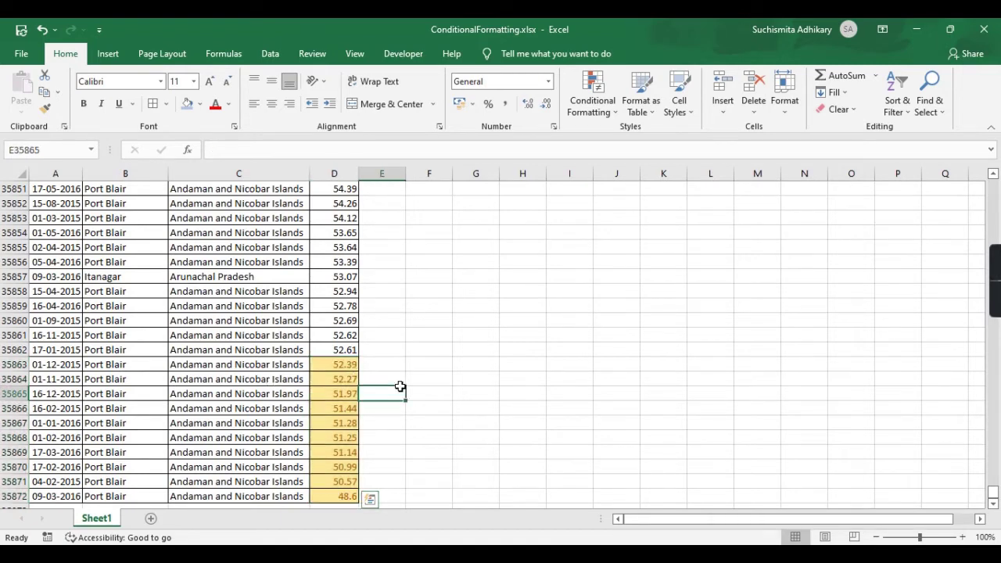
{"action": "left_click", "coordinate": [323, 335]}
{"action": "key", "text": "ctrl+Up"}
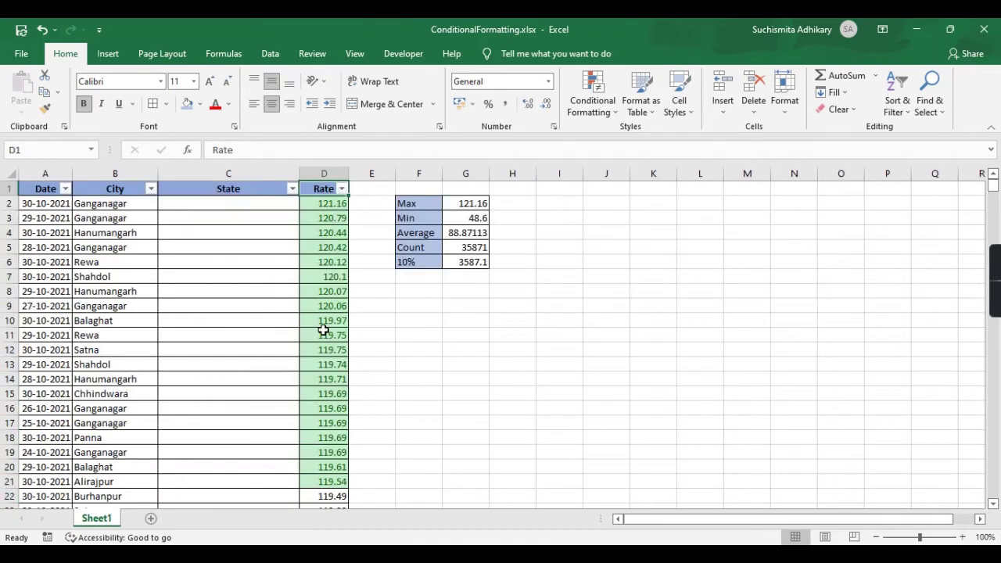
{"action": "left_click", "coordinate": [457, 291]}
Clear the conditional formatting rules from the entire sheet
{"action": "left_click", "coordinate": [327, 205]}
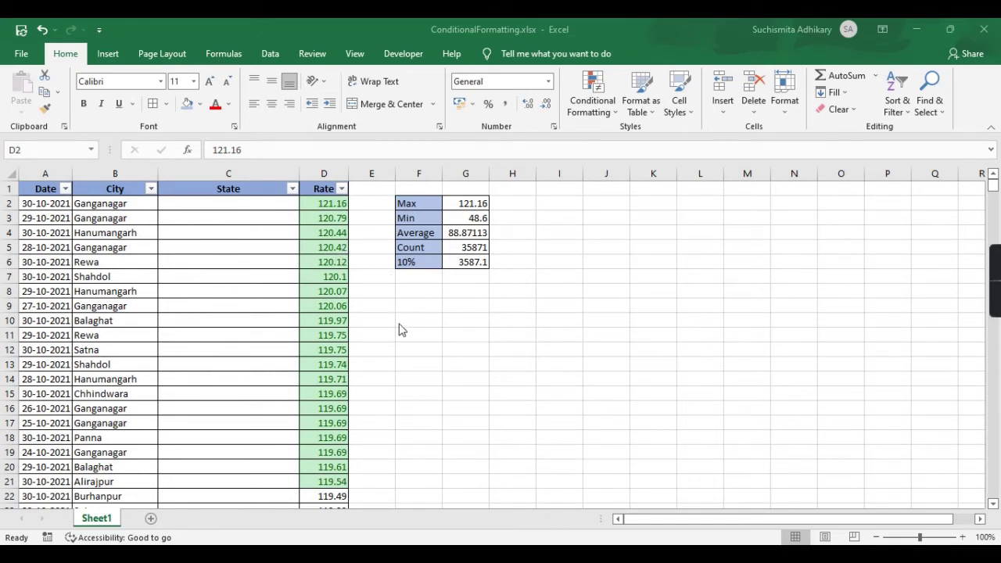
{"action": "left_click", "coordinate": [603, 115]}
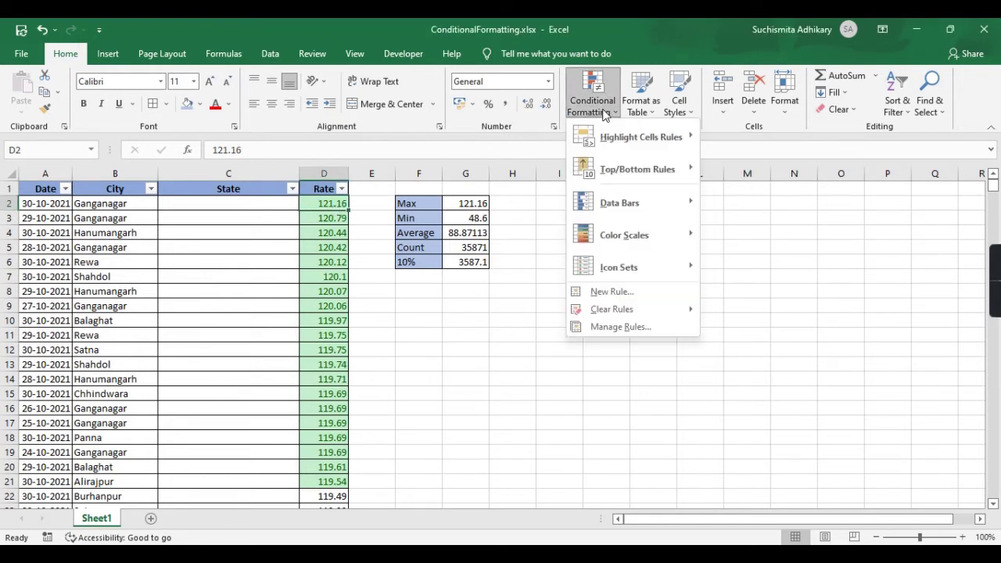
{"action": "mouse_move", "coordinate": [622, 311]}
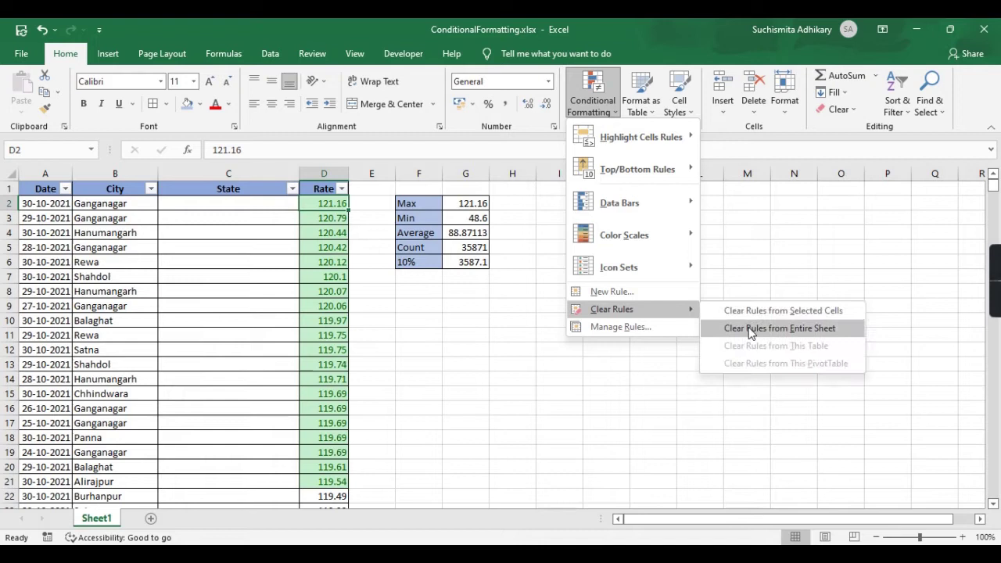
{"action": "left_click", "coordinate": [750, 329]}
{"action": "left_click", "coordinate": [451, 379]}
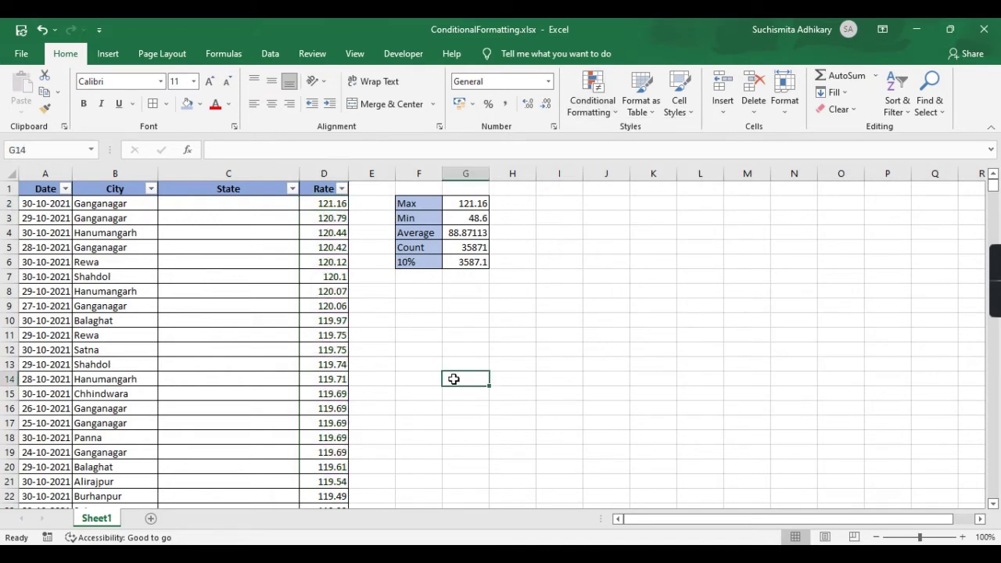
Apply a Top 10% conditional formatting rule to all Rate values, using Light Red Fill with Dark Red Text
{"action": "left_click", "coordinate": [325, 204]}
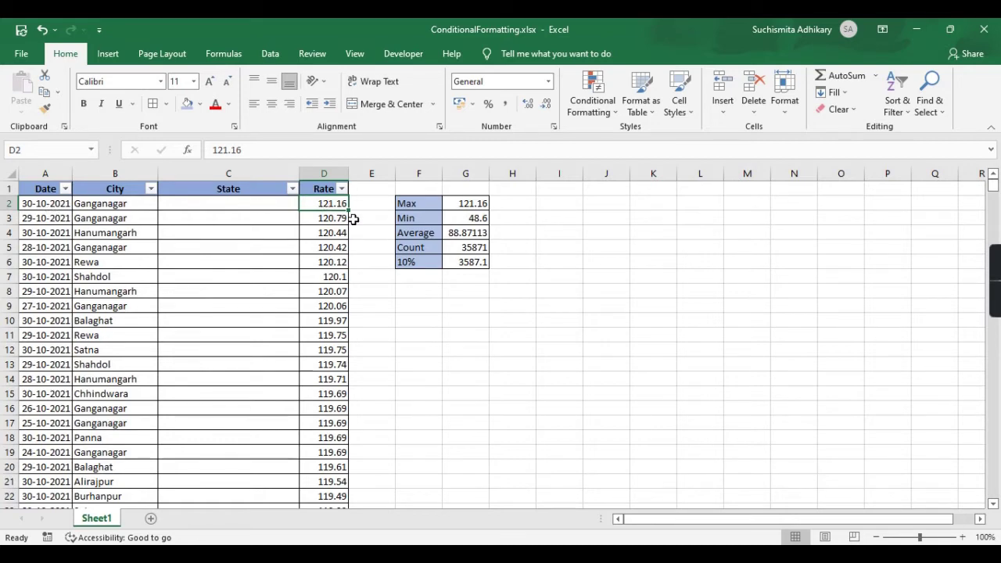
{"action": "key", "text": "ctrl+shift+Down"}
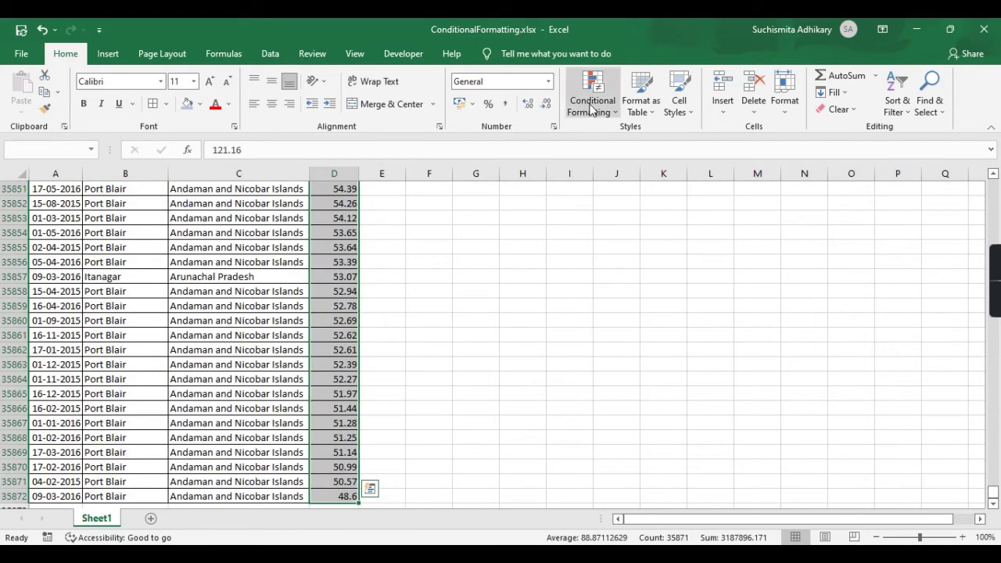
{"action": "left_click", "coordinate": [594, 108]}
{"action": "mouse_move", "coordinate": [635, 171]}
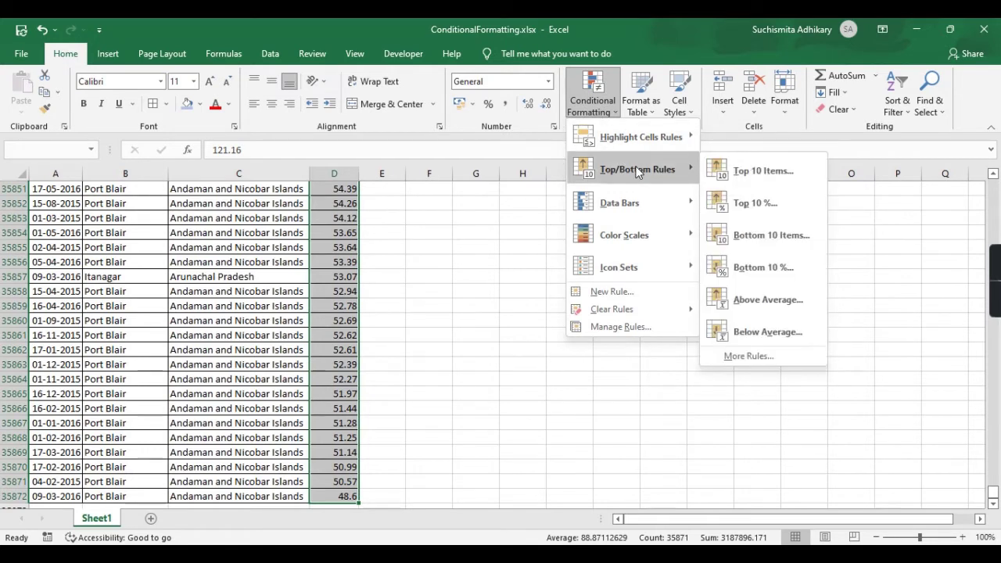
{"action": "left_click", "coordinate": [755, 203]}
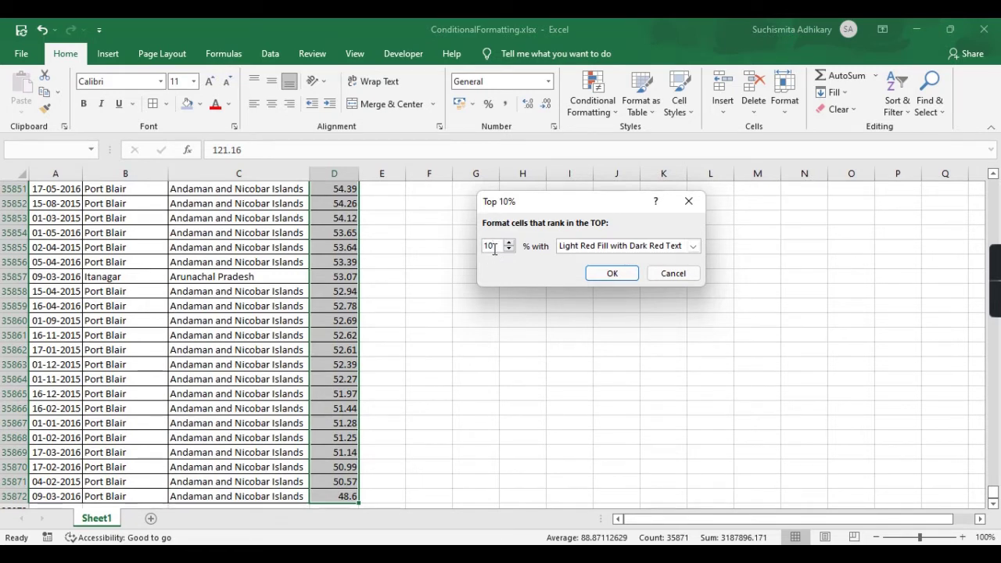
{"action": "left_click", "coordinate": [692, 247]}
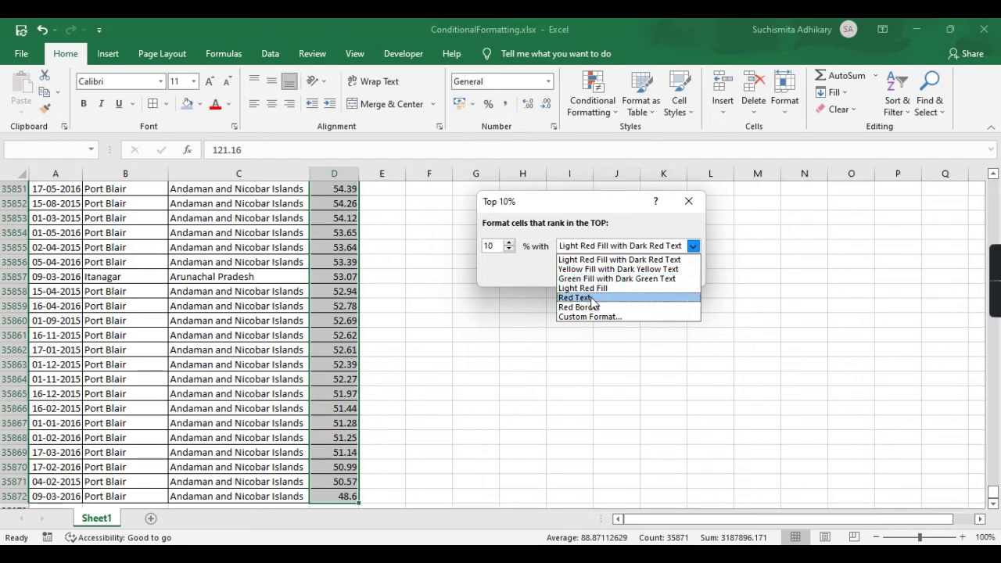
{"action": "left_click", "coordinate": [640, 262]}
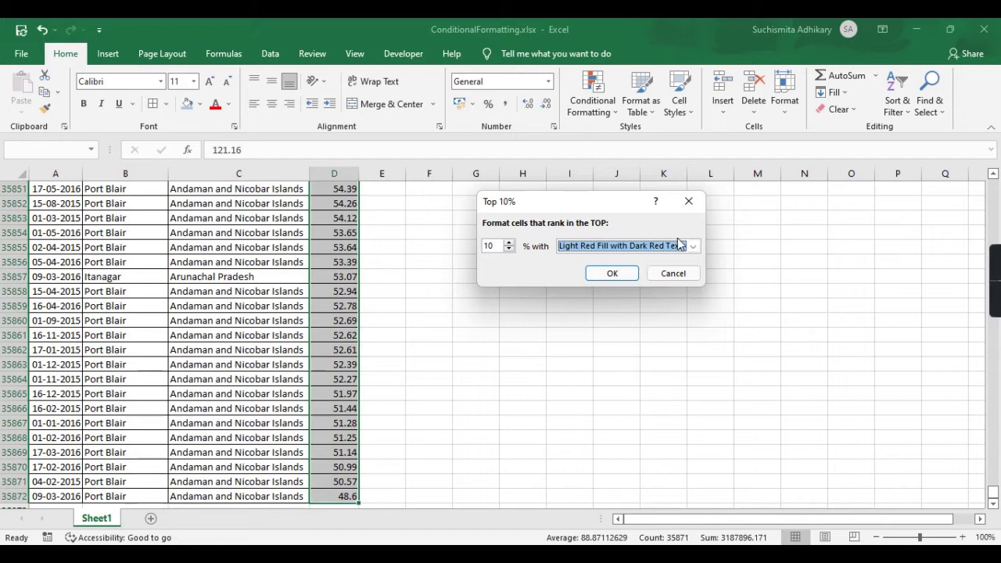
{"action": "left_click", "coordinate": [611, 276]}
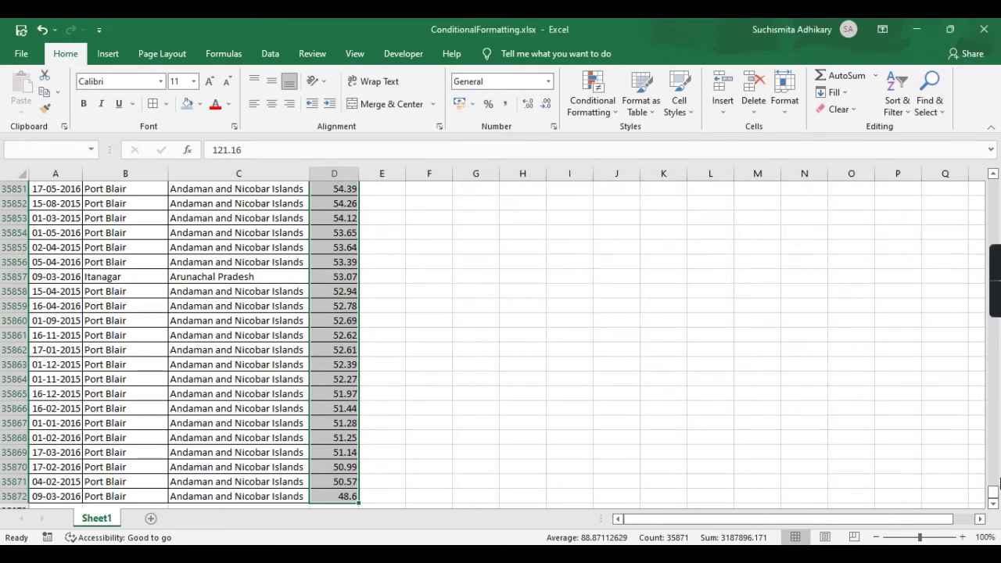
{"action": "left_click_drag", "start_coordinate": [997, 485], "coordinate": [983, 185]}
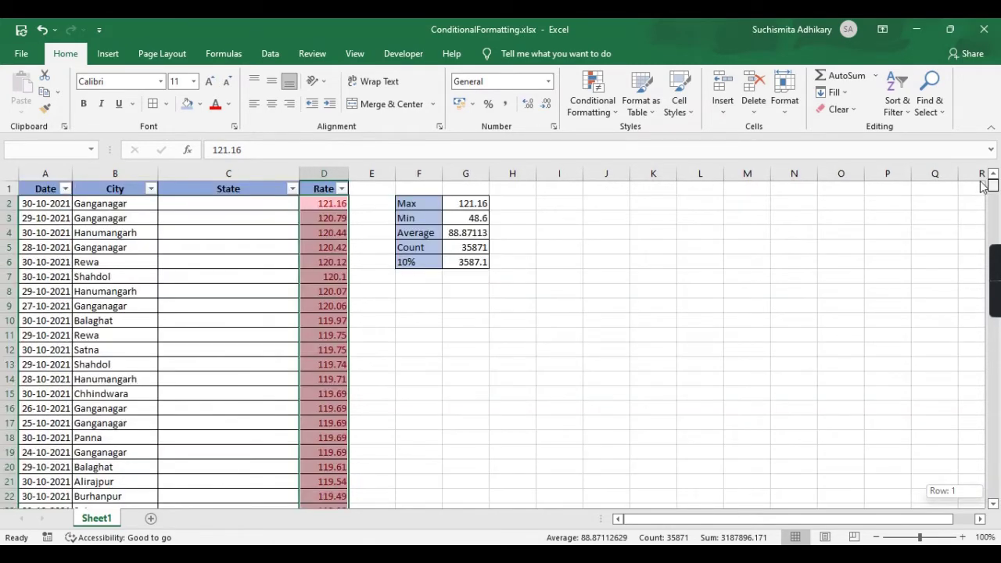
{"action": "left_click", "coordinate": [604, 377]}
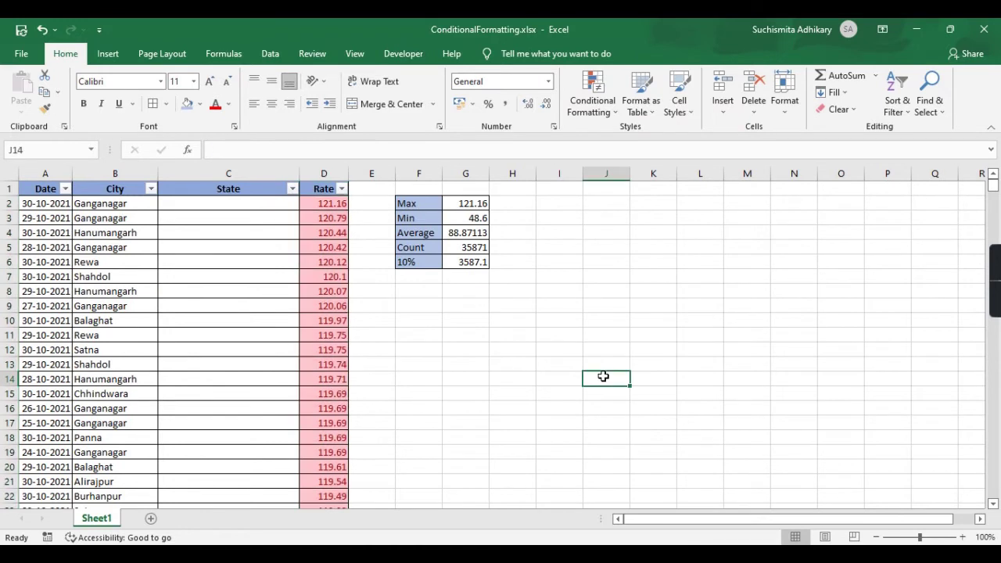
Check the Count formula in G5 and filter the Rate column by the light red cell color
{"action": "left_click", "coordinate": [332, 203]}
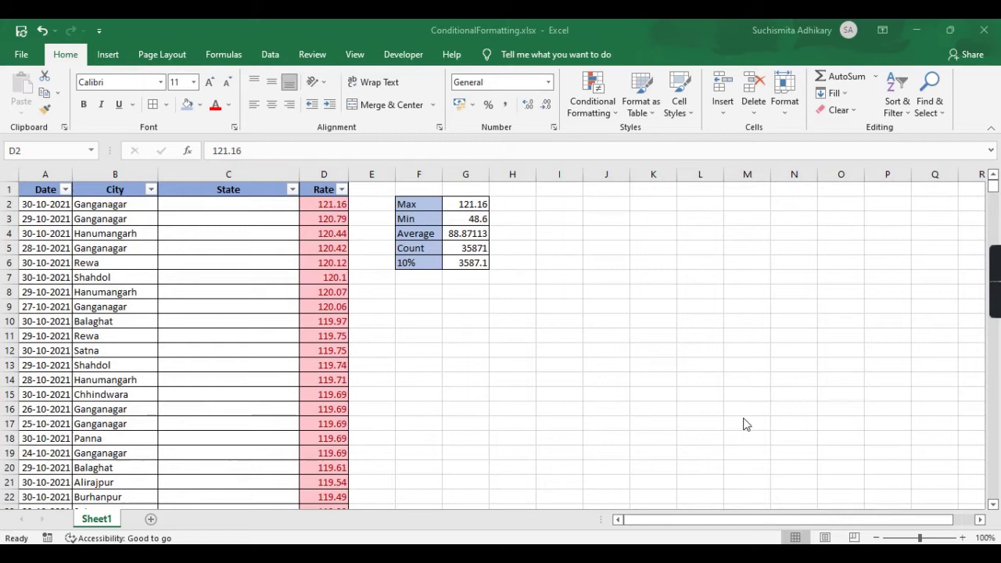
{"action": "left_click", "coordinate": [475, 249]}
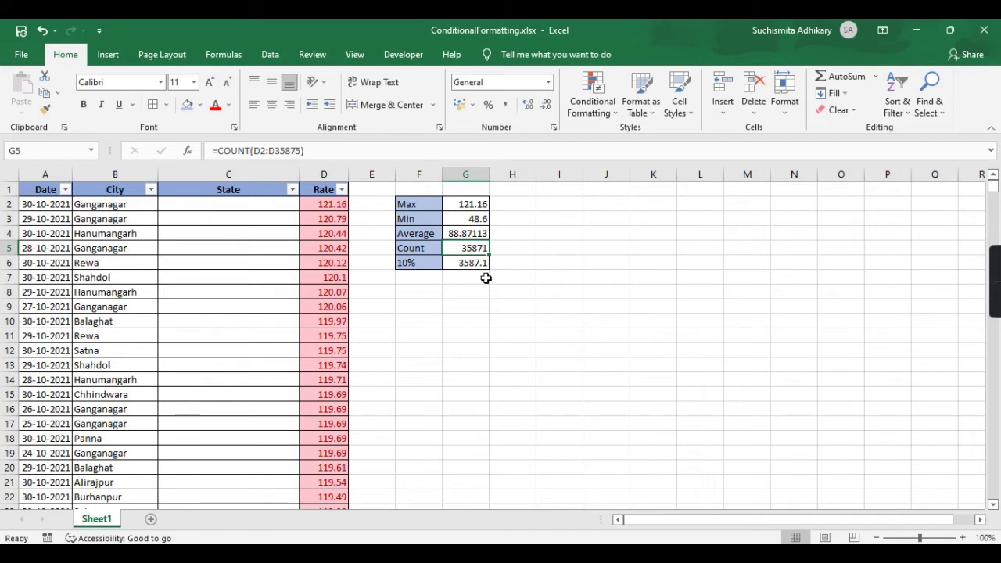
{"action": "left_click", "coordinate": [341, 189]}
{"action": "mouse_move", "coordinate": [261, 294]}
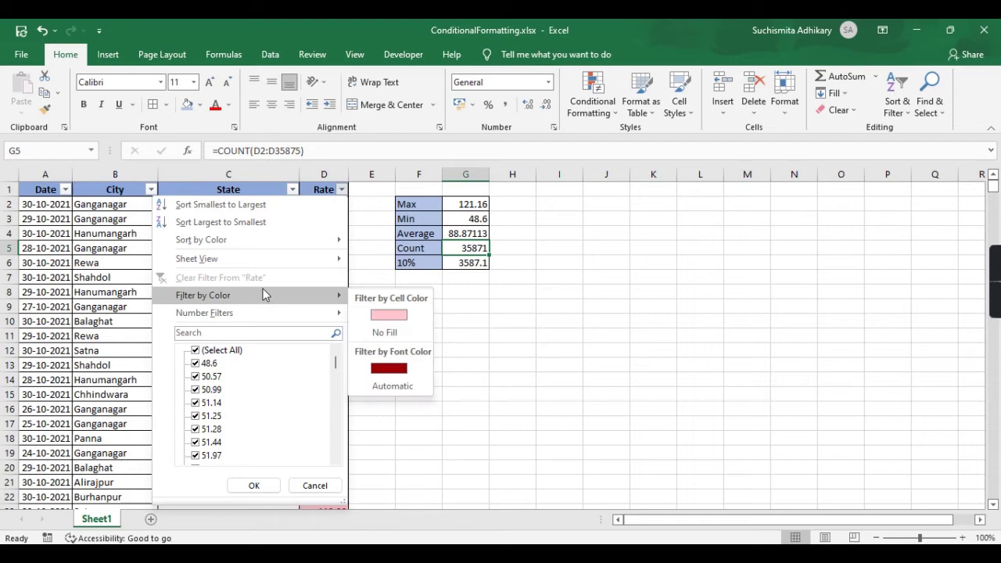
{"action": "left_click", "coordinate": [407, 321]}
{"action": "left_click", "coordinate": [405, 321]}
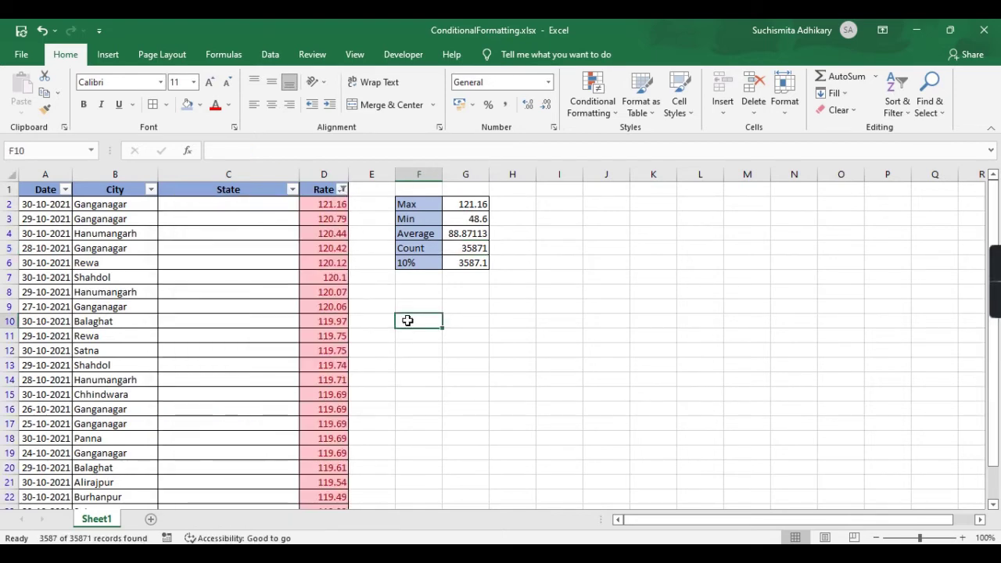
Select all the filtered rates to compare their count with the 10% figure, and return to the first row
{"action": "left_click", "coordinate": [322, 205]}
{"action": "key", "text": "ctrl+shift+Down"}
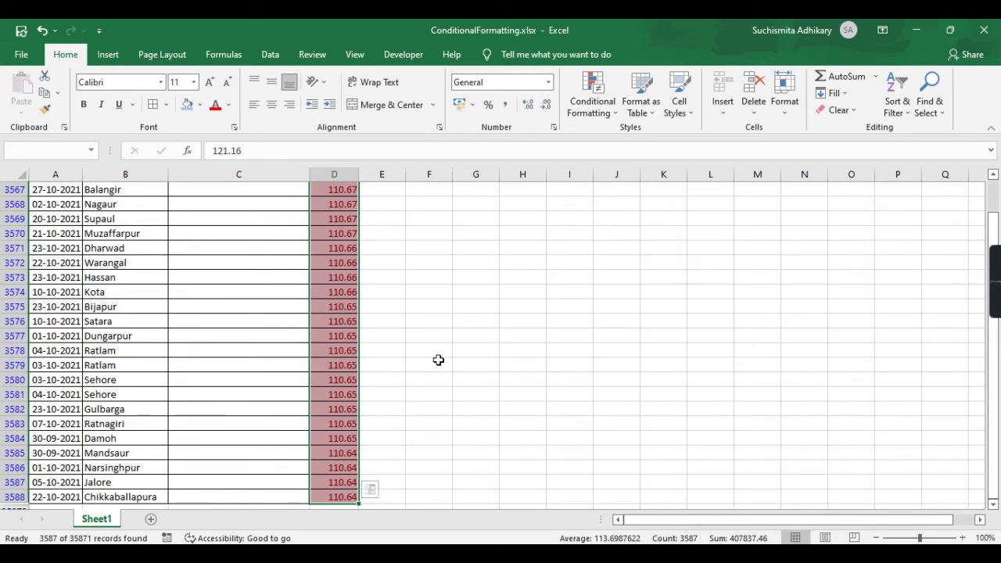
{"action": "scroll", "coordinate": [438, 360], "scroll_direction": "up", "scroll_amount": 20}
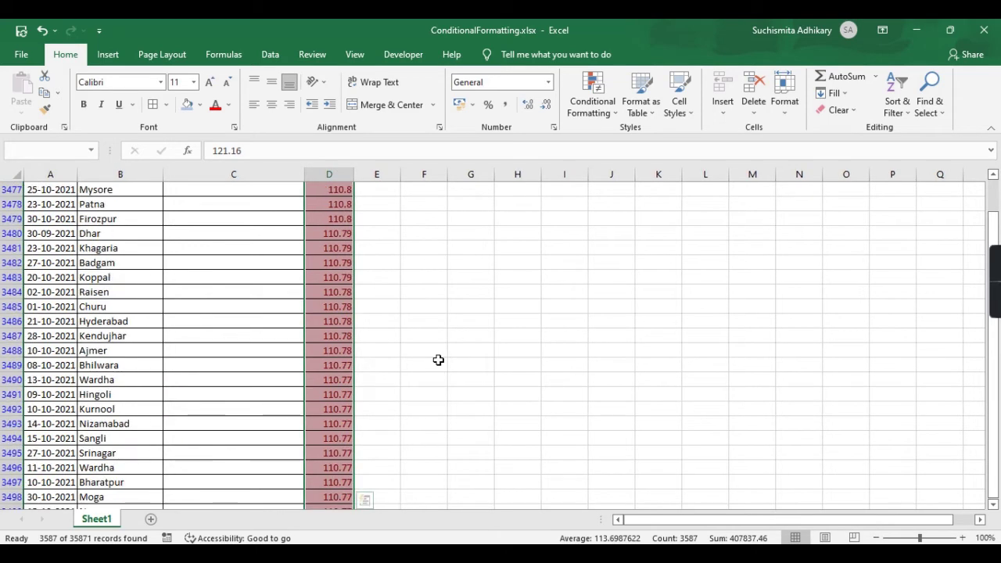
{"action": "scroll", "coordinate": [437, 360], "scroll_direction": "up", "scroll_amount": 3}
{"action": "left_click_drag", "start_coordinate": [993, 226], "coordinate": [997, 160]}
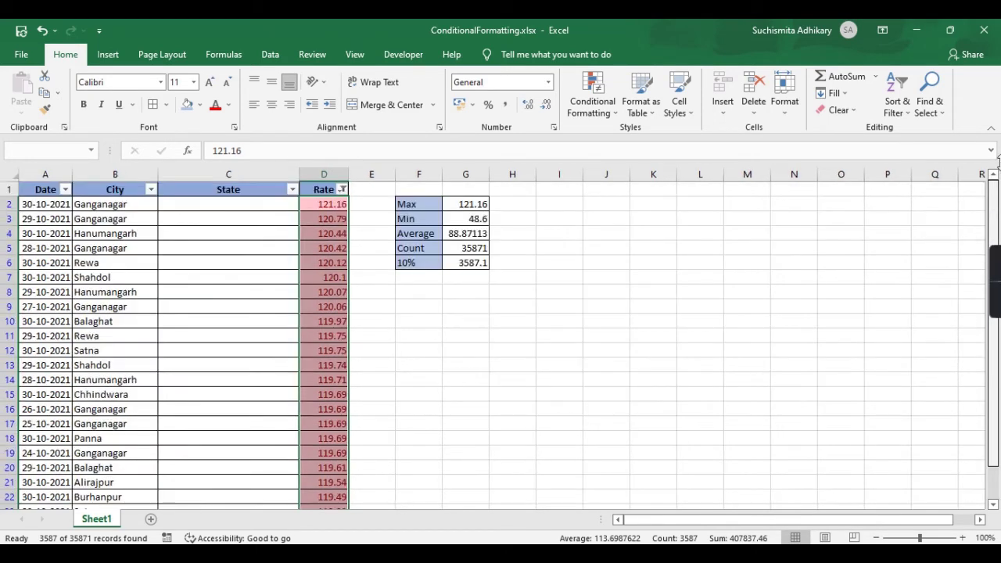
Remove the light red cell color filter from the Rate column
{"action": "left_click", "coordinate": [342, 189]}
{"action": "mouse_move", "coordinate": [313, 296]}
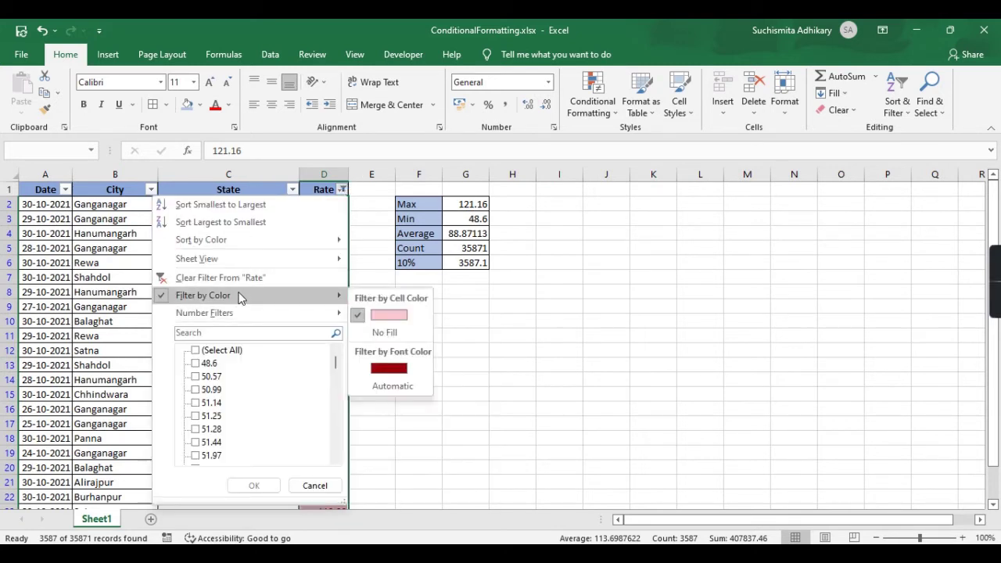
{"action": "left_click", "coordinate": [362, 314]}
{"action": "left_click", "coordinate": [473, 304]}
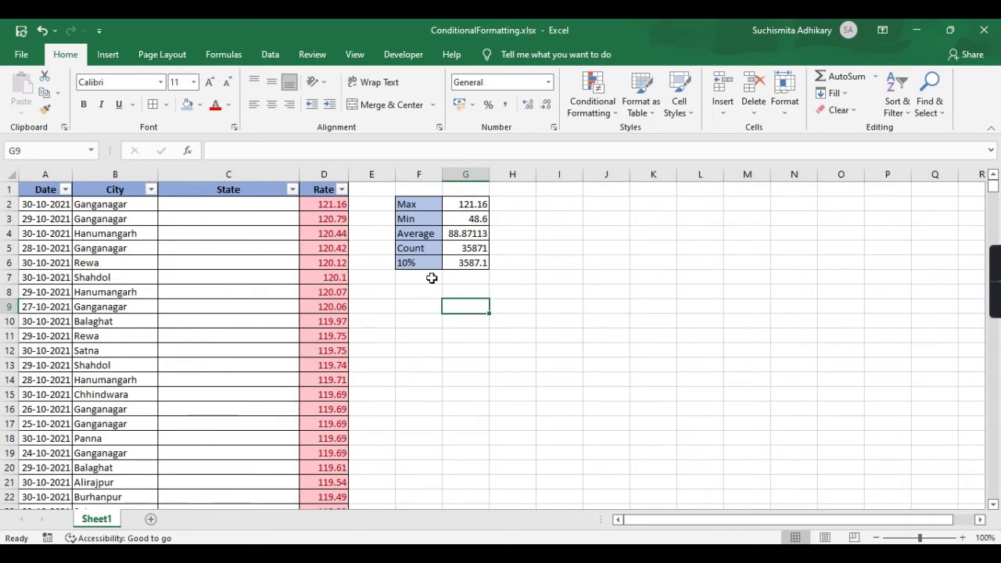
Apply a Bottom 10% conditional formatting rule to all Rate values, using Yellow Fill with Dark Yellow Text
{"action": "left_click", "coordinate": [326, 203]}
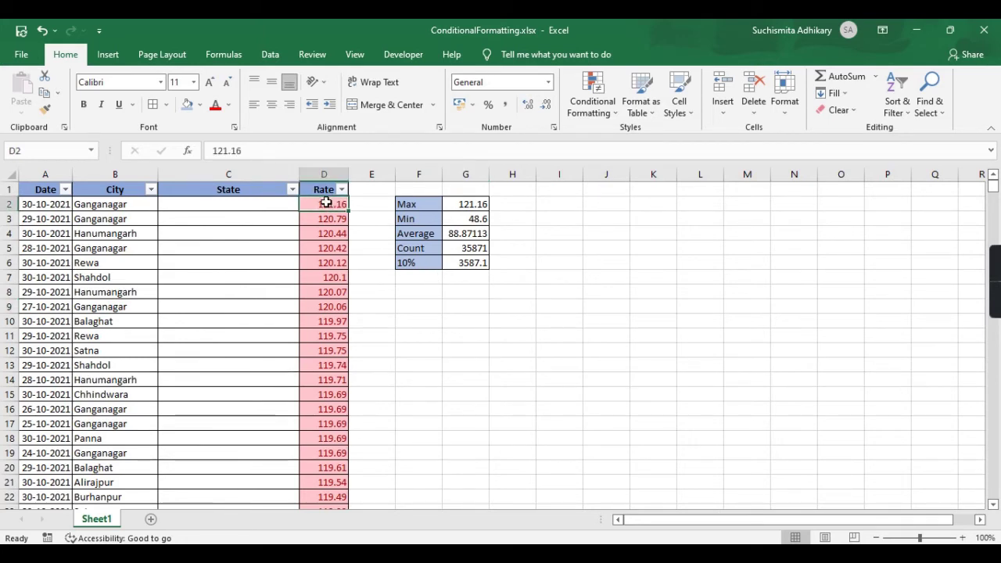
{"action": "key", "text": "ctrl+shift+Down"}
{"action": "left_click", "coordinate": [592, 102]}
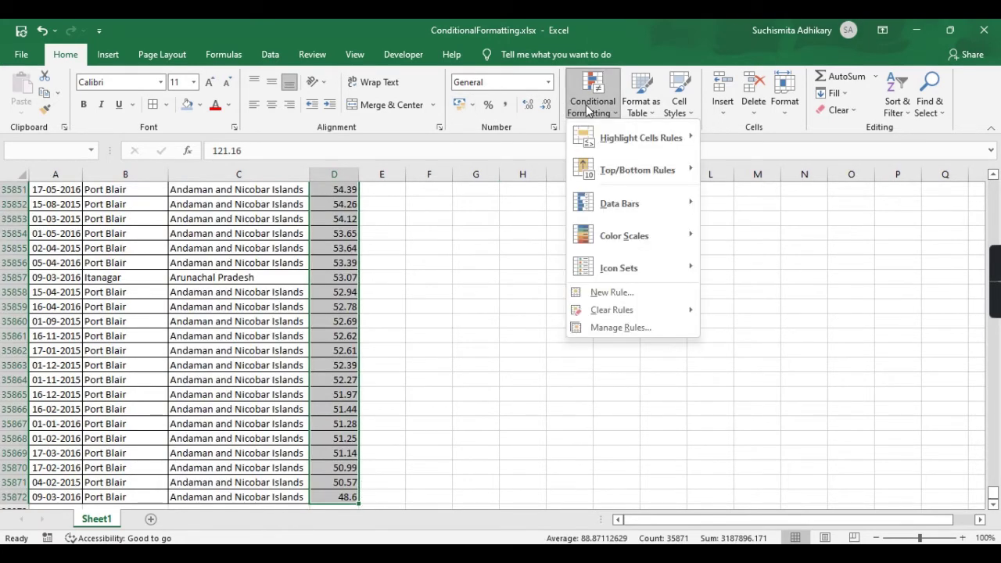
{"action": "mouse_move", "coordinate": [643, 173]}
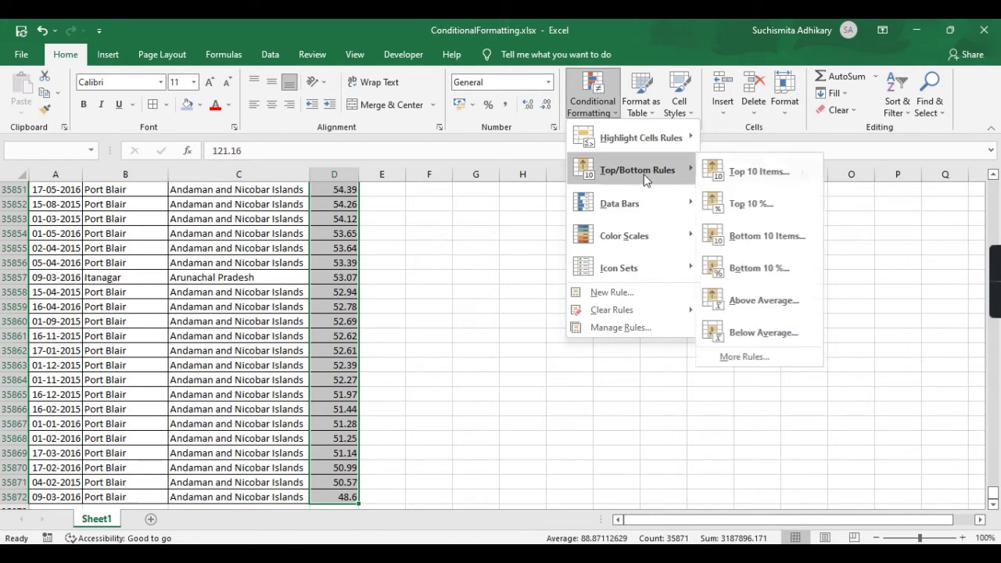
{"action": "left_click", "coordinate": [782, 271]}
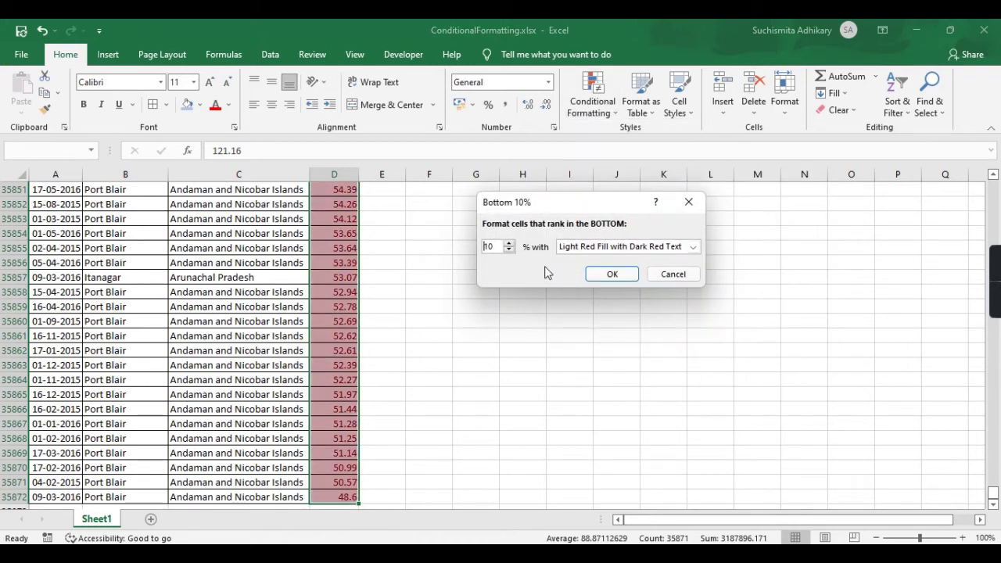
{"action": "left_click", "coordinate": [693, 247]}
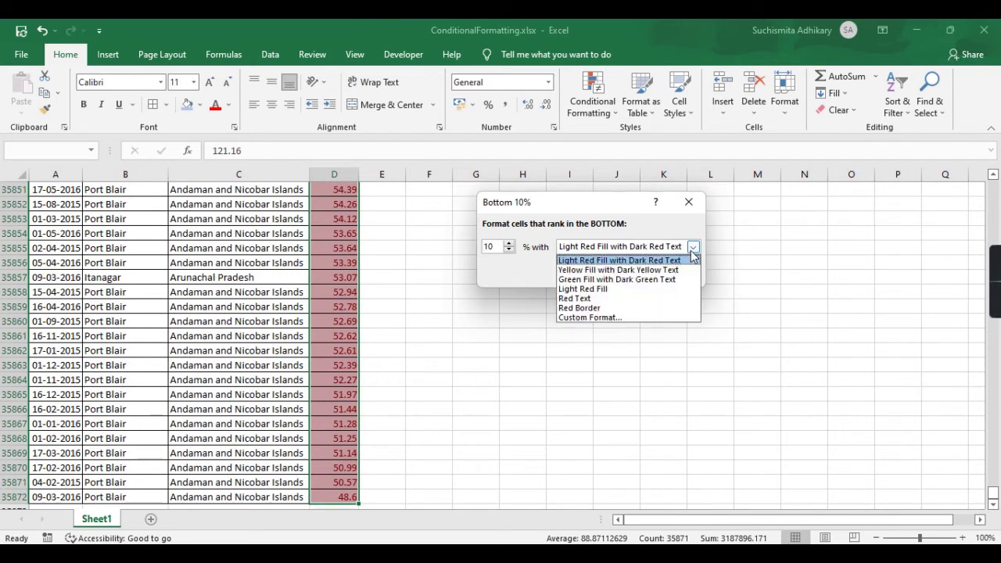
{"action": "left_click", "coordinate": [575, 270]}
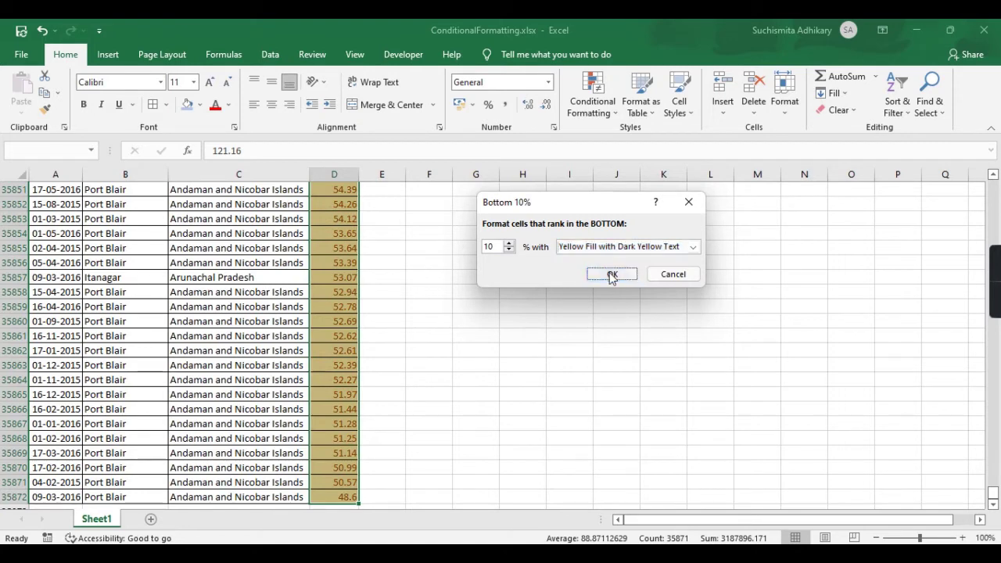
{"action": "left_click", "coordinate": [609, 272]}
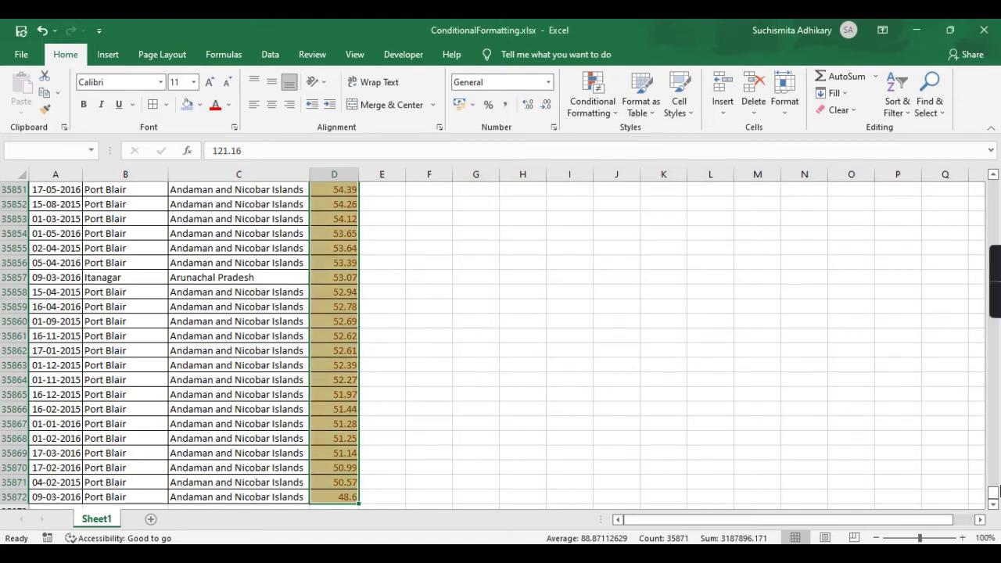
Review the highlighted rates at the end and at the start of the Rate column
{"action": "left_click", "coordinate": [343, 496]}
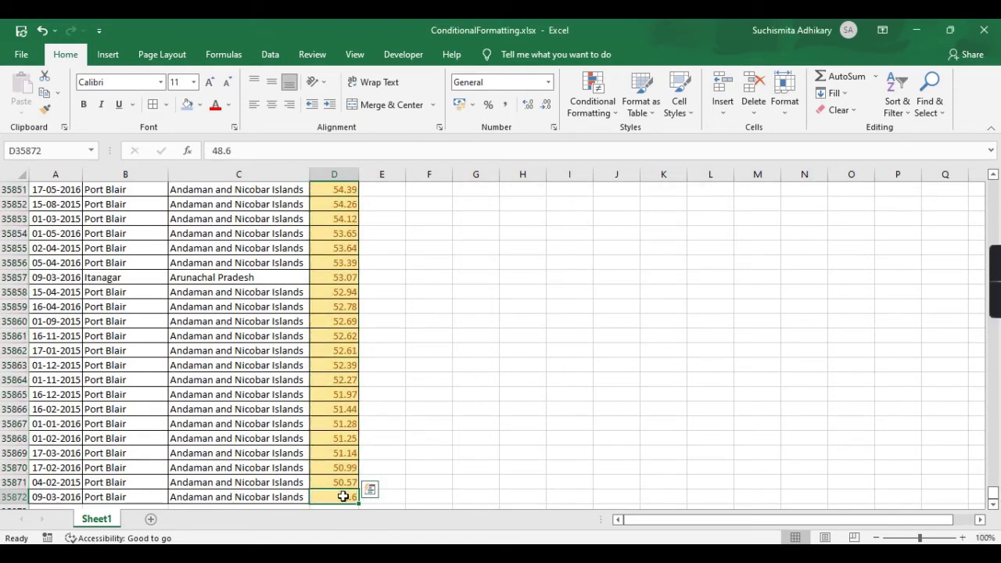
{"action": "key", "text": "ctrl+shift+Up"}
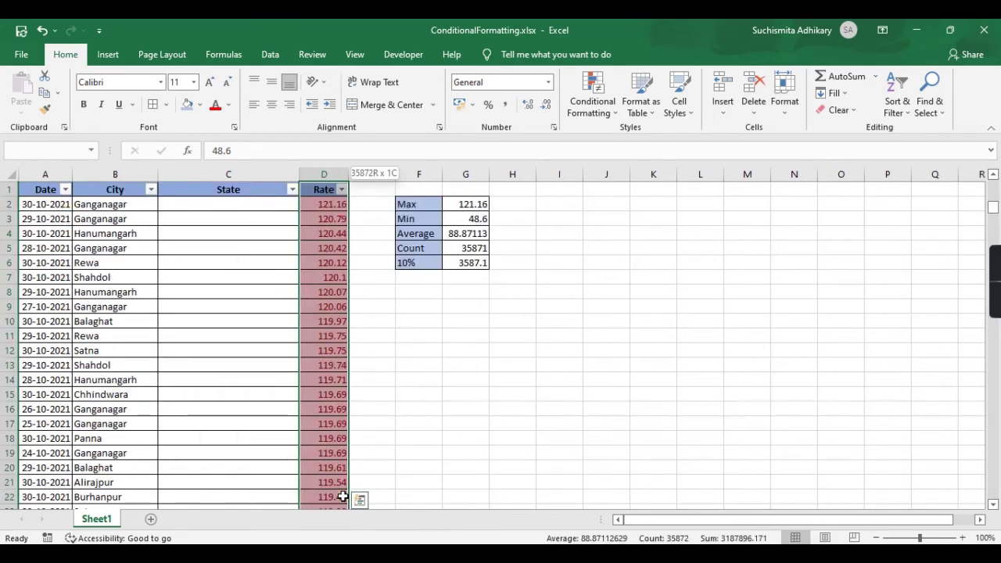
{"action": "key", "text": "Down"}
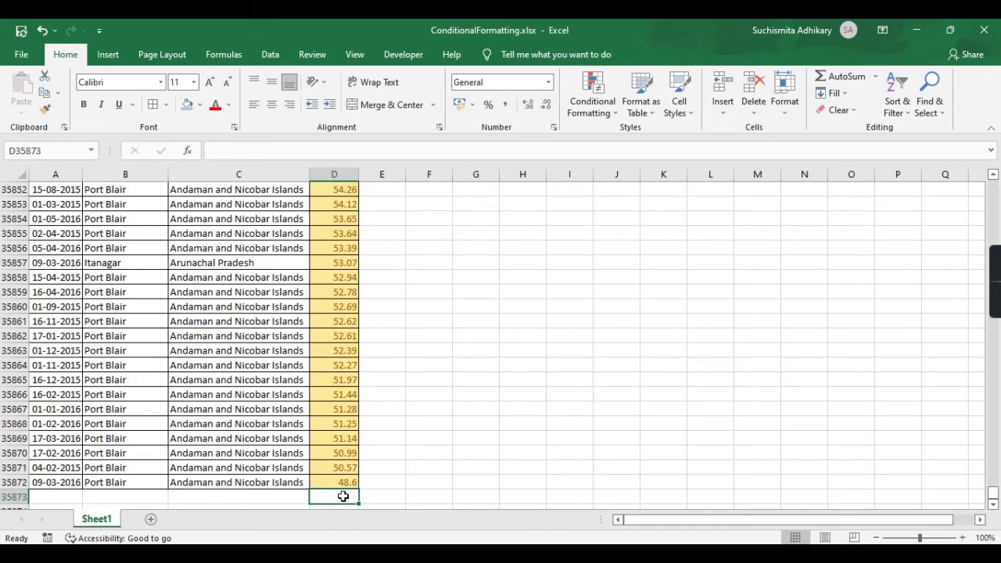
{"action": "key", "text": "Up"}
{"action": "key", "text": "ctrl+Up"}
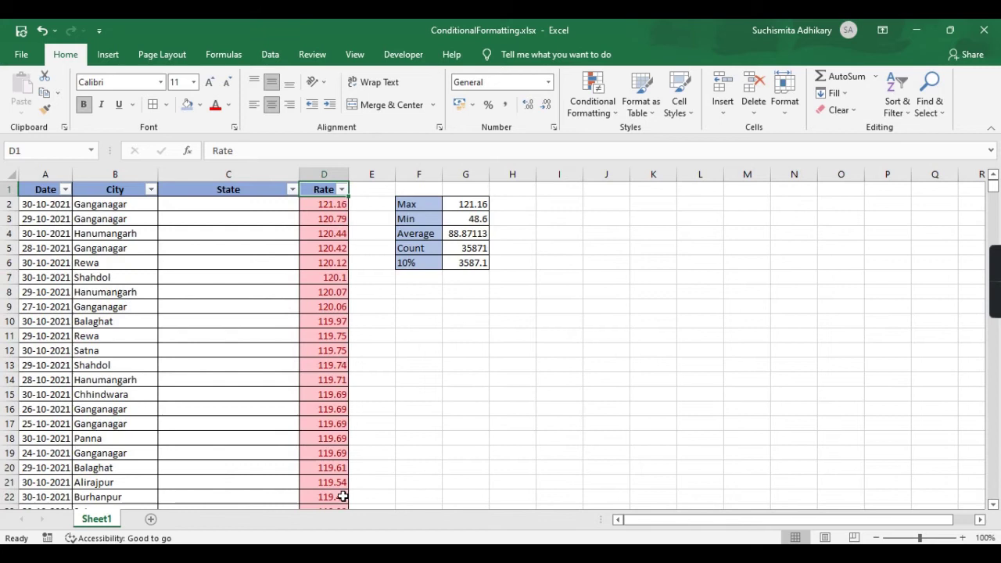
{"action": "left_click", "coordinate": [582, 409]}
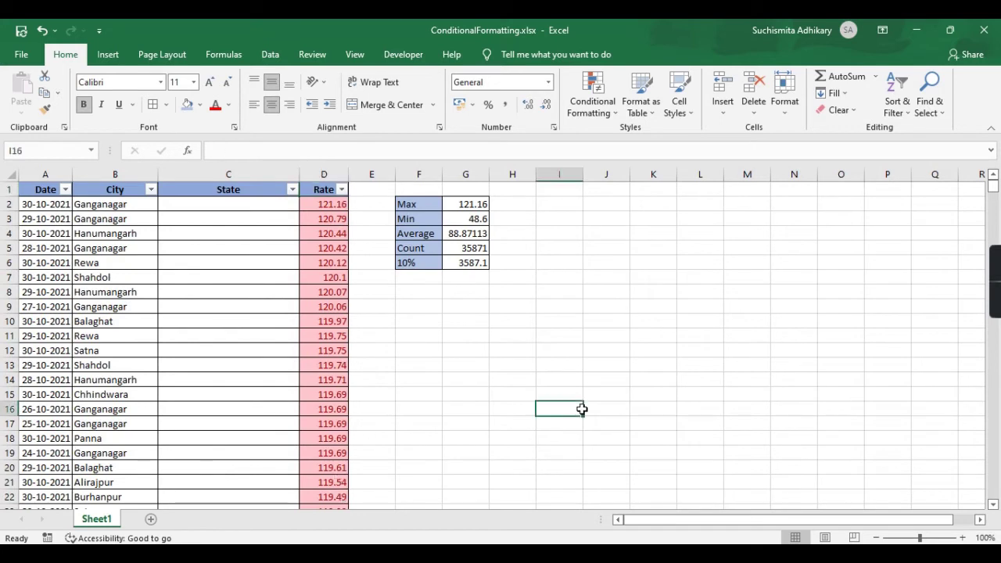
Filter the Rate column by the yellow cell color
{"action": "left_click", "coordinate": [335, 192]}
{"action": "left_click", "coordinate": [341, 190]}
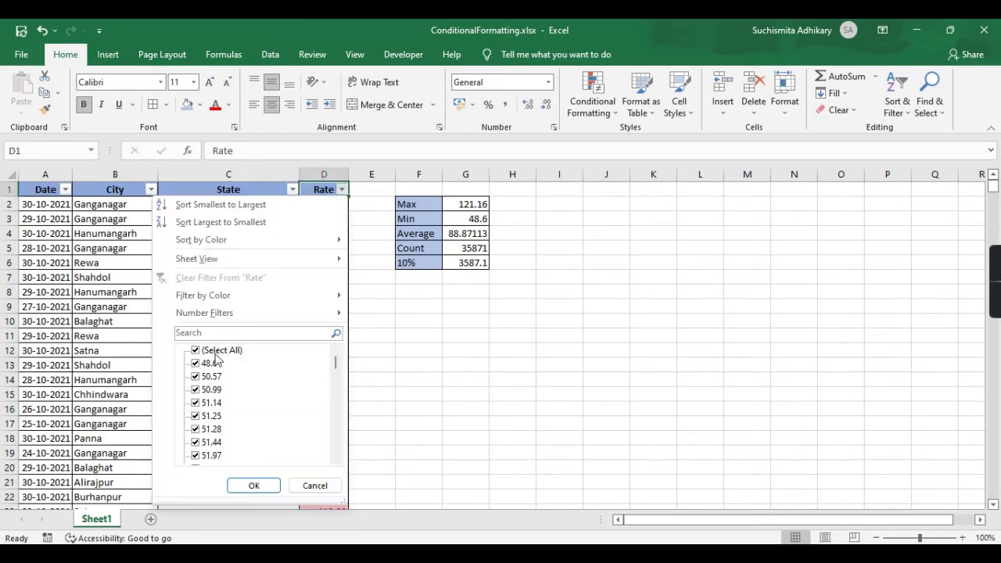
{"action": "mouse_move", "coordinate": [305, 300]}
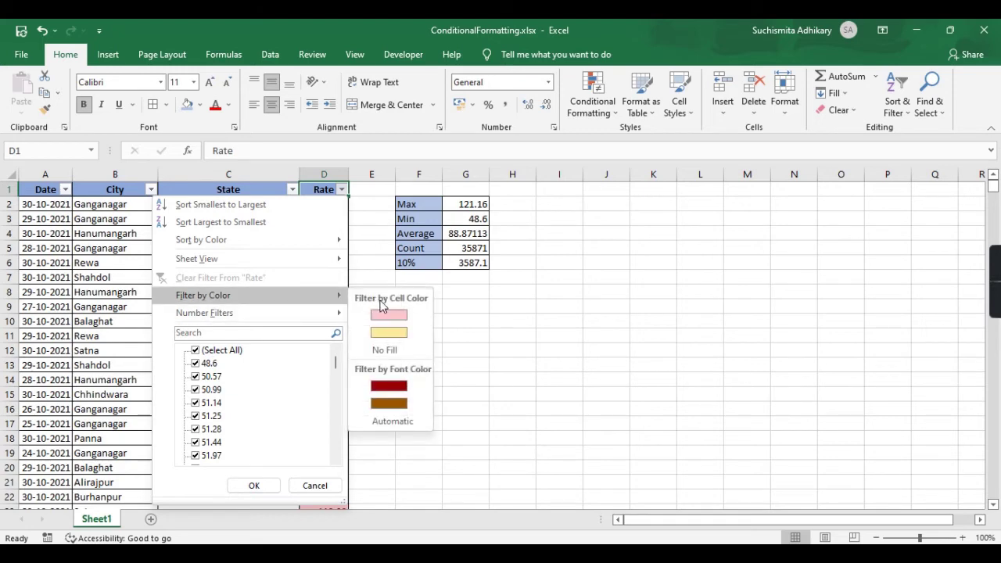
{"action": "left_click", "coordinate": [393, 331]}
{"action": "left_click", "coordinate": [391, 332]}
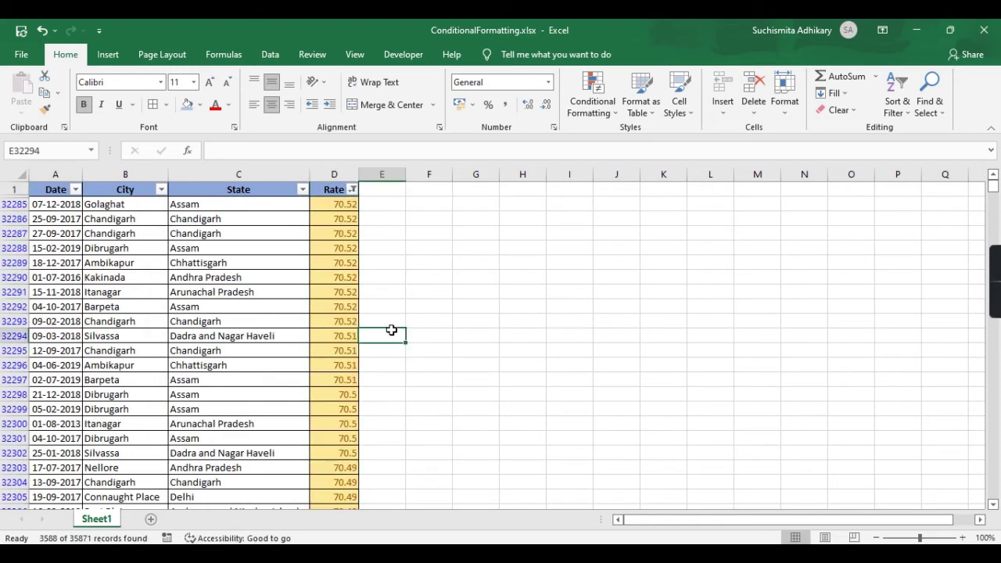
Select all the yellow filtered rates to compare their count with the 10% figure, and return to the Rate header
{"action": "left_click", "coordinate": [346, 226]}
{"action": "key", "text": "ctrl+shift+Down"}
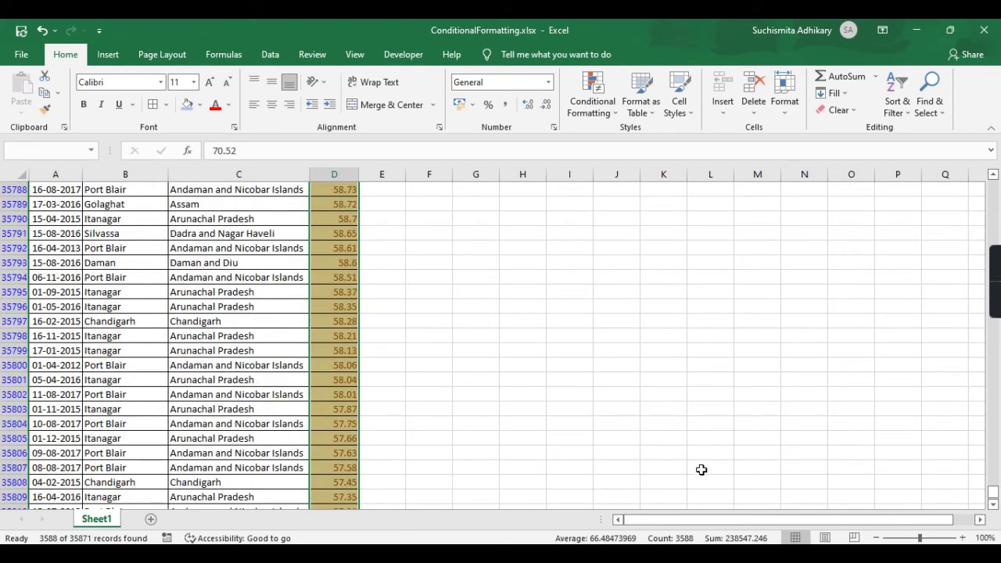
{"action": "scroll", "coordinate": [701, 470], "scroll_direction": "up", "scroll_amount": 17}
{"action": "left_click", "coordinate": [328, 424]}
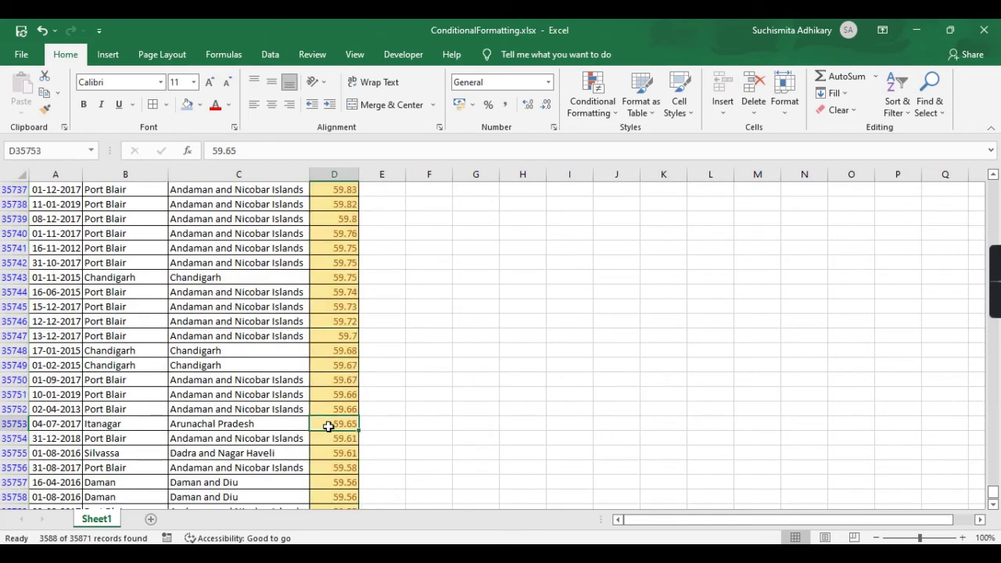
{"action": "key", "text": "ctrl+Up"}
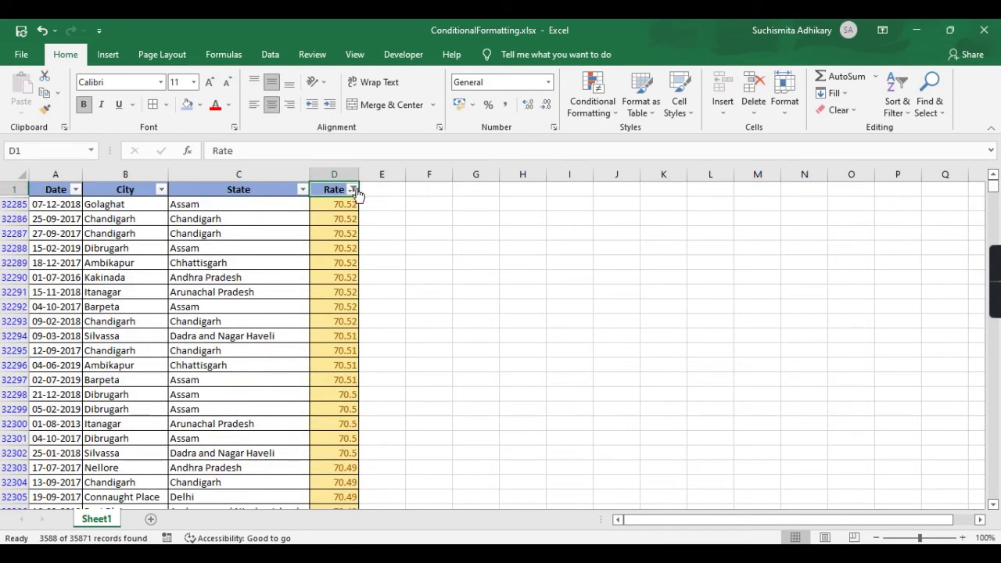
Remove the yellow cell color filter from the Rate column
{"action": "left_click", "coordinate": [353, 190]}
{"action": "mouse_move", "coordinate": [211, 295]}
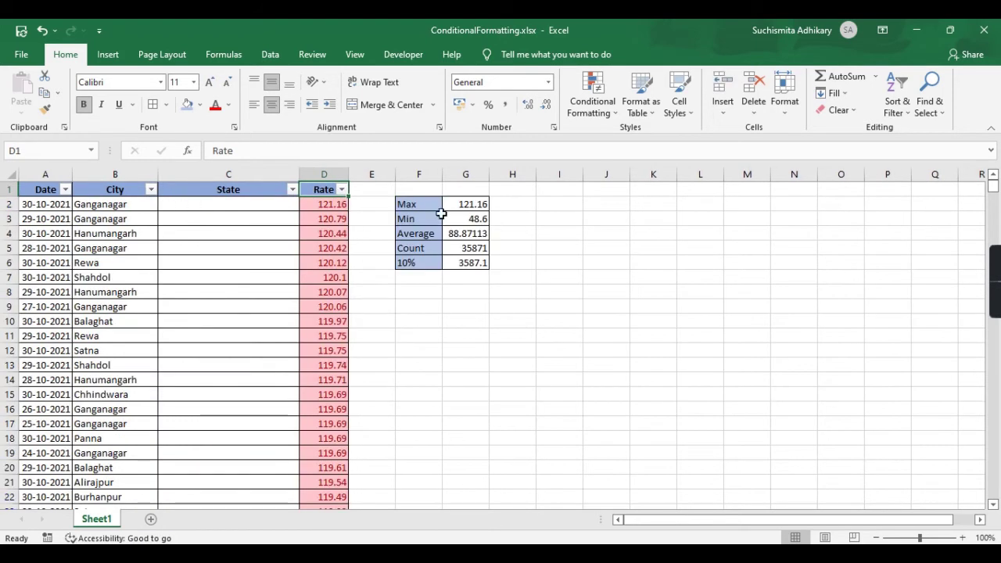
{"action": "left_click", "coordinate": [422, 319]}
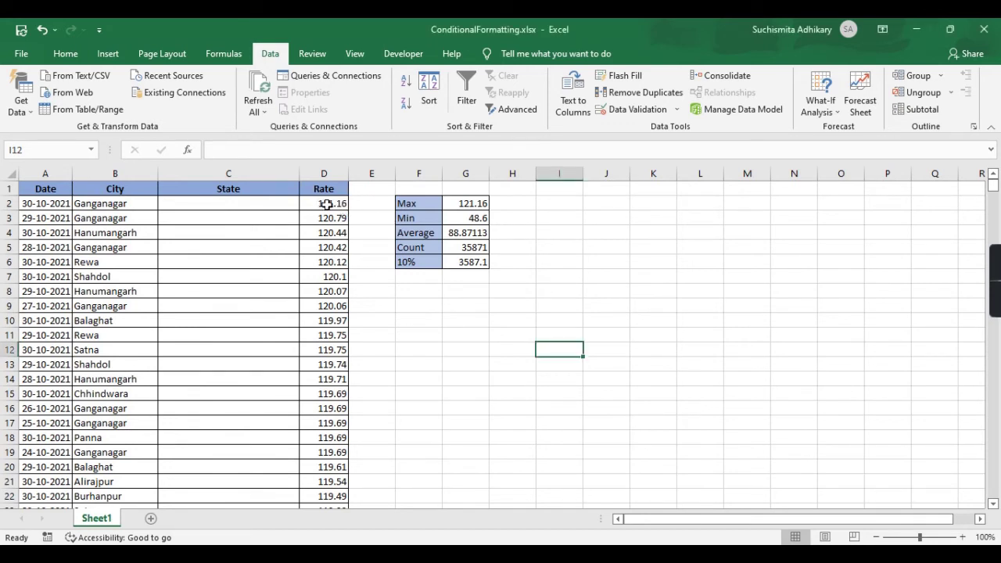
Apply an Above Average conditional formatting rule to all Rate values, using Green Fill with Dark Green Text
{"action": "left_click", "coordinate": [326, 204]}
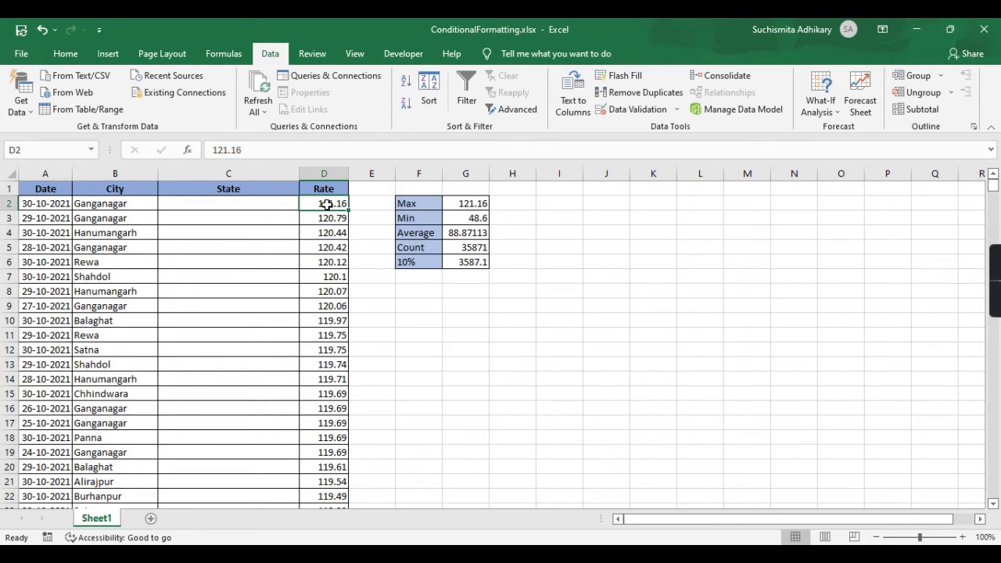
{"action": "key", "text": "ctrl+shift+Down"}
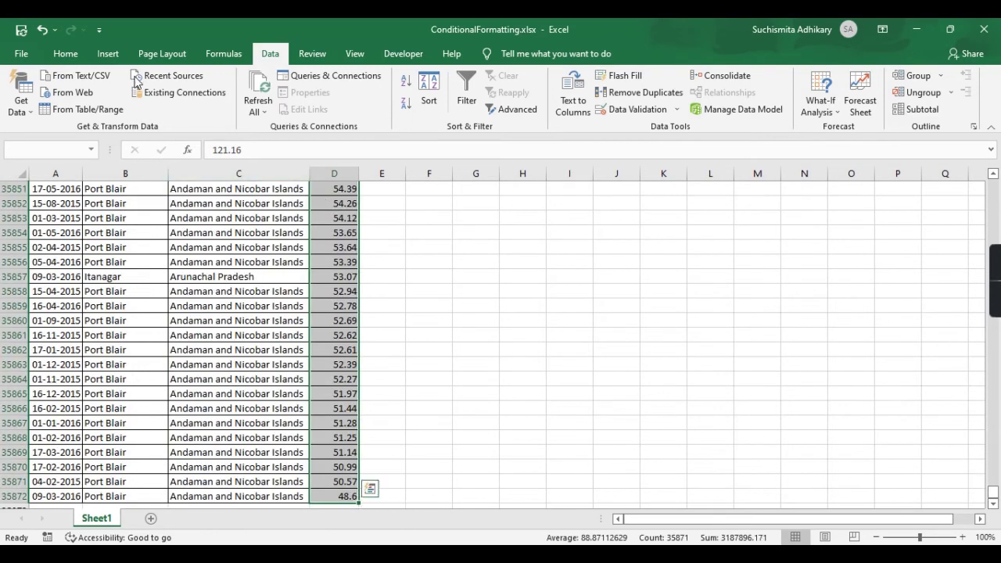
{"action": "left_click", "coordinate": [70, 56]}
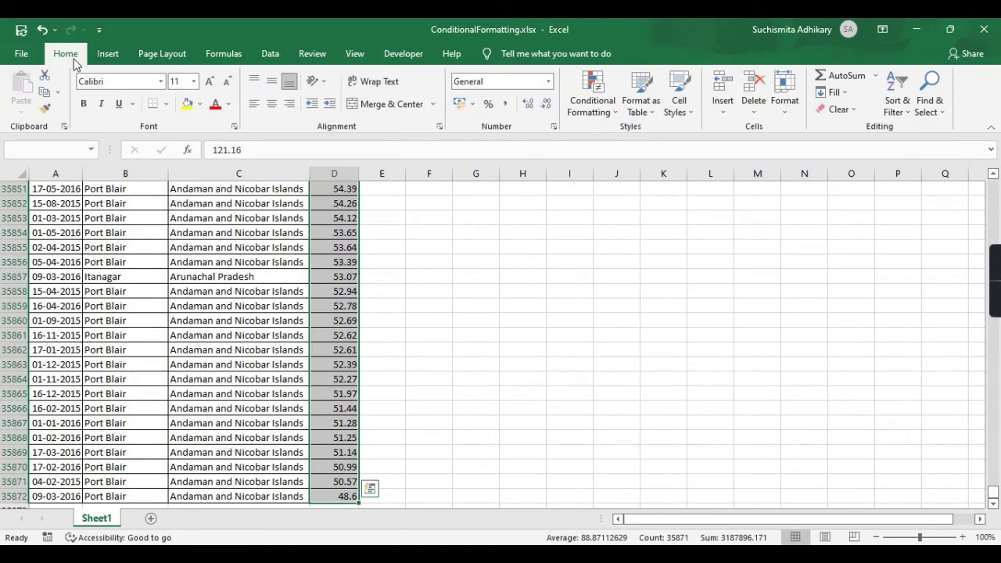
{"action": "left_click", "coordinate": [586, 108]}
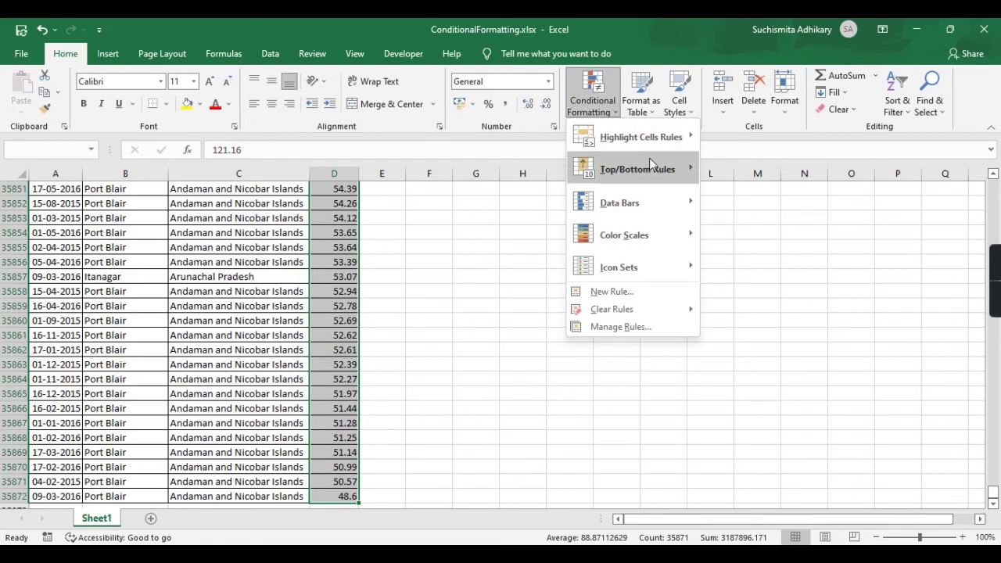
{"action": "mouse_move", "coordinate": [653, 169]}
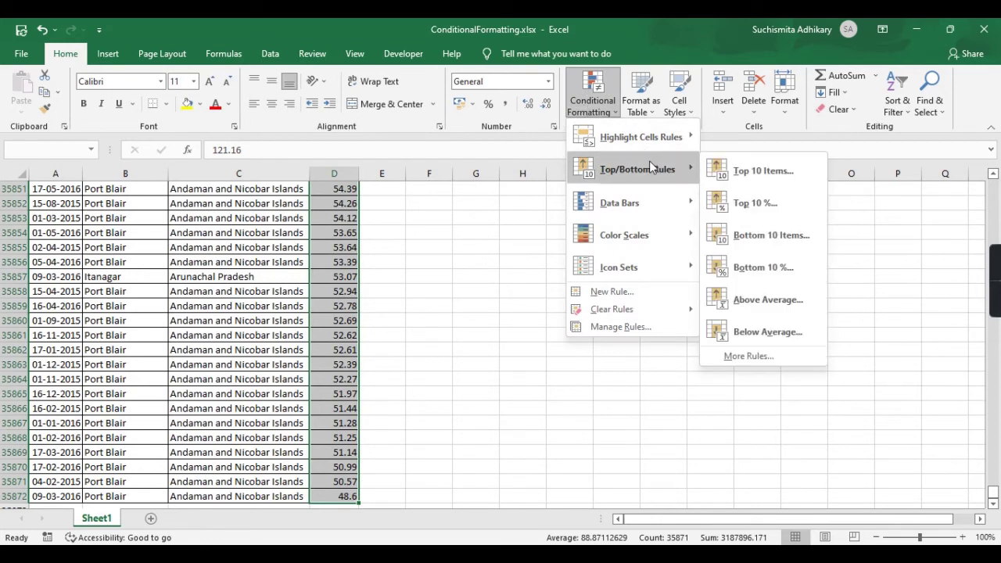
{"action": "left_click", "coordinate": [781, 303]}
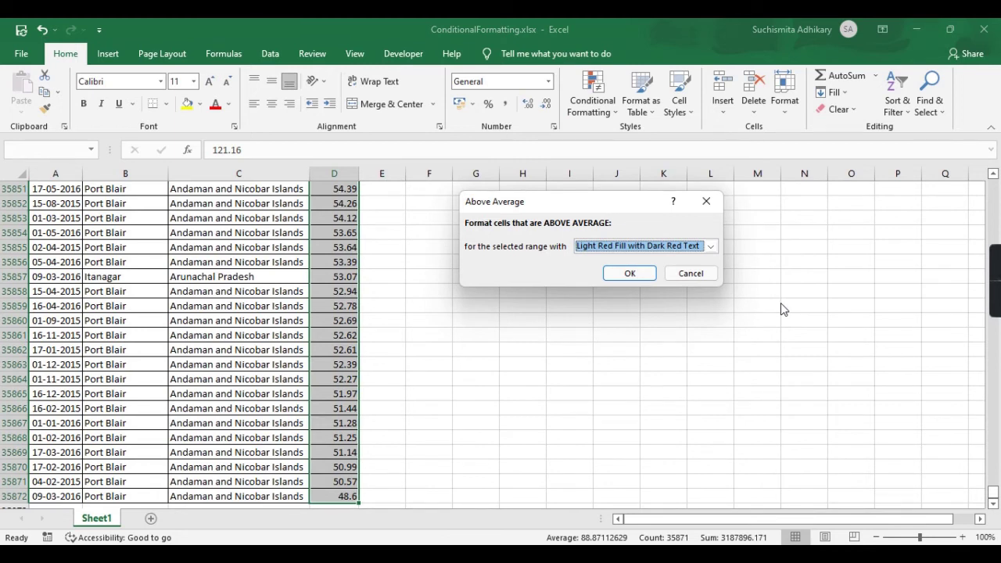
{"action": "left_click", "coordinate": [710, 246]}
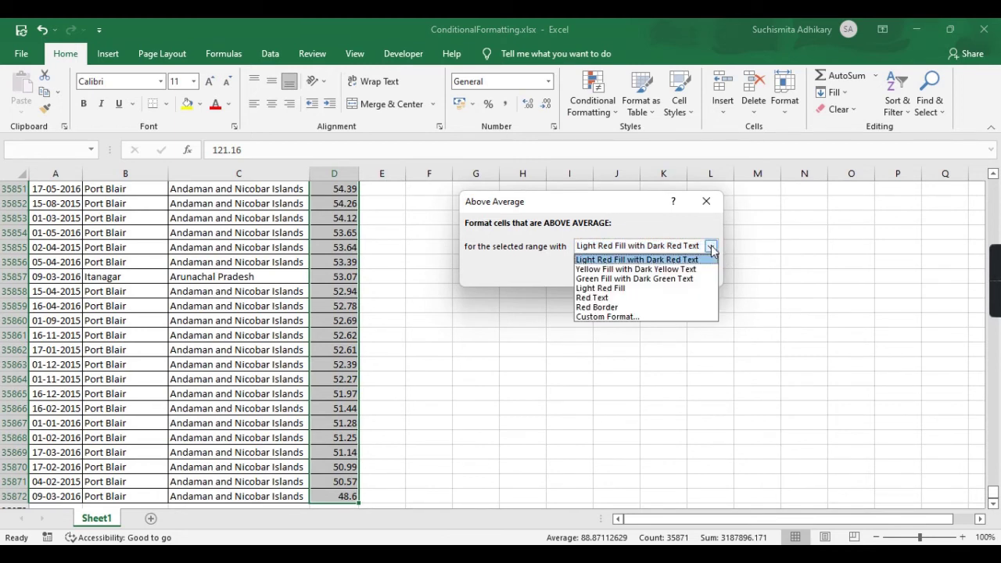
{"action": "left_click", "coordinate": [663, 279]}
{"action": "left_click", "coordinate": [641, 274]}
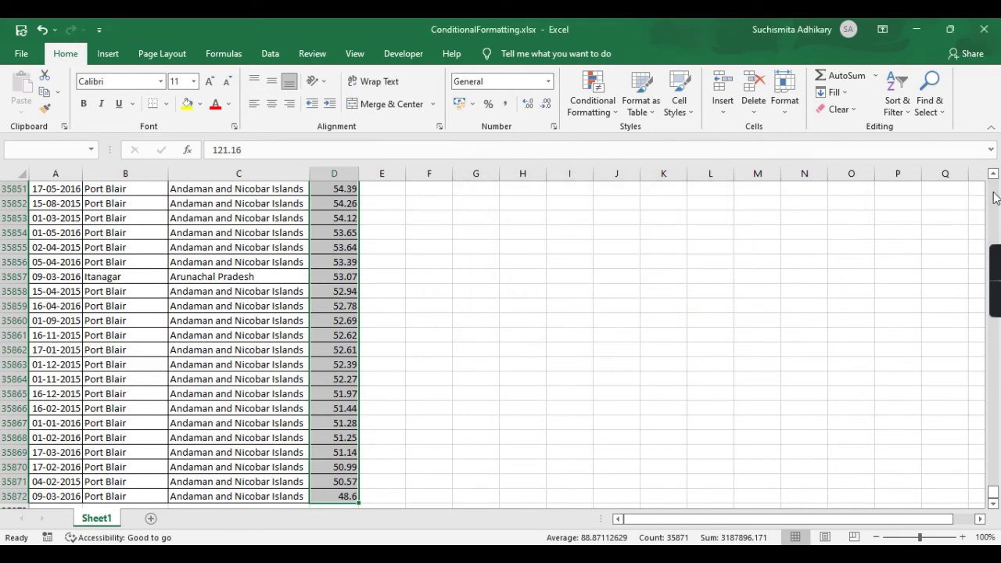
Return to the first rows of the Rate column and check the Average formula in G4
{"action": "scroll", "coordinate": [995, 197], "scroll_direction": "up", "scroll_amount": 20}
{"action": "left_click", "coordinate": [319, 347]}
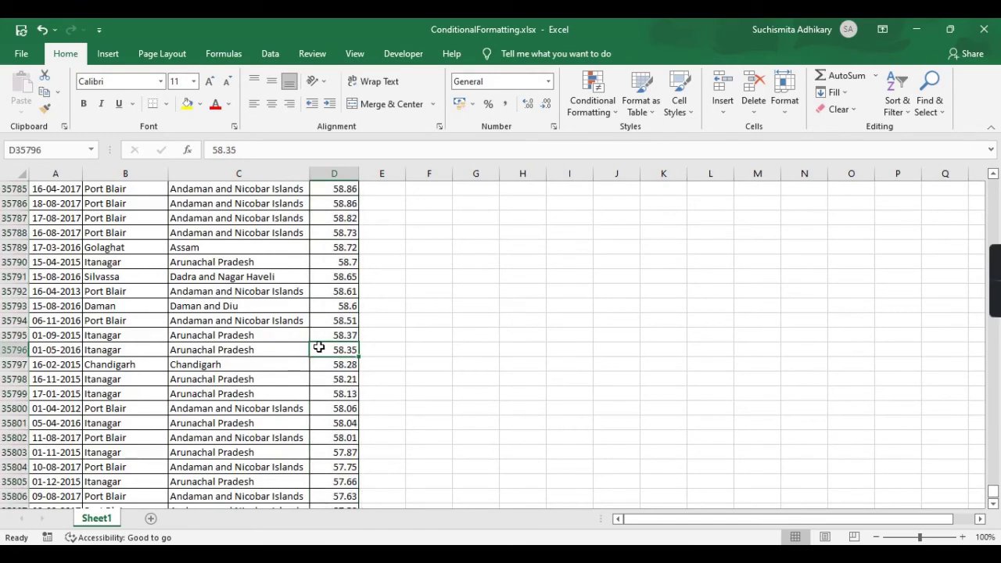
{"action": "key", "text": "ctrl+Up"}
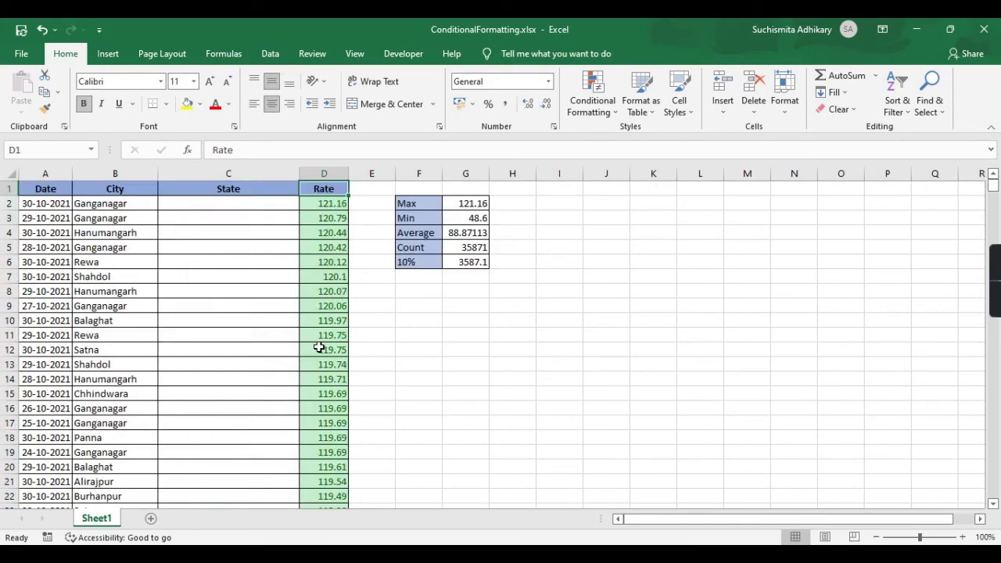
{"action": "left_click", "coordinate": [336, 205]}
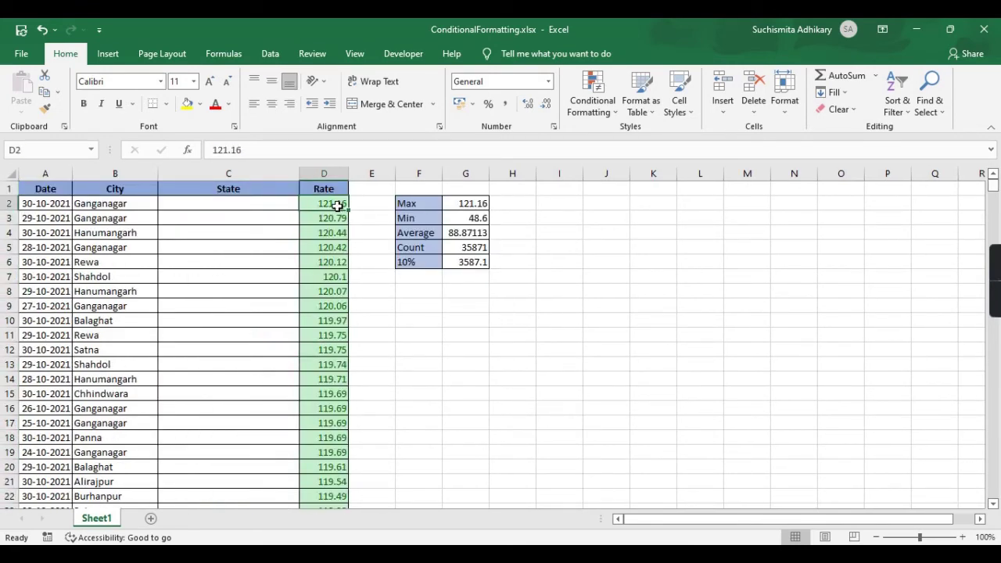
{"action": "left_click", "coordinate": [472, 235]}
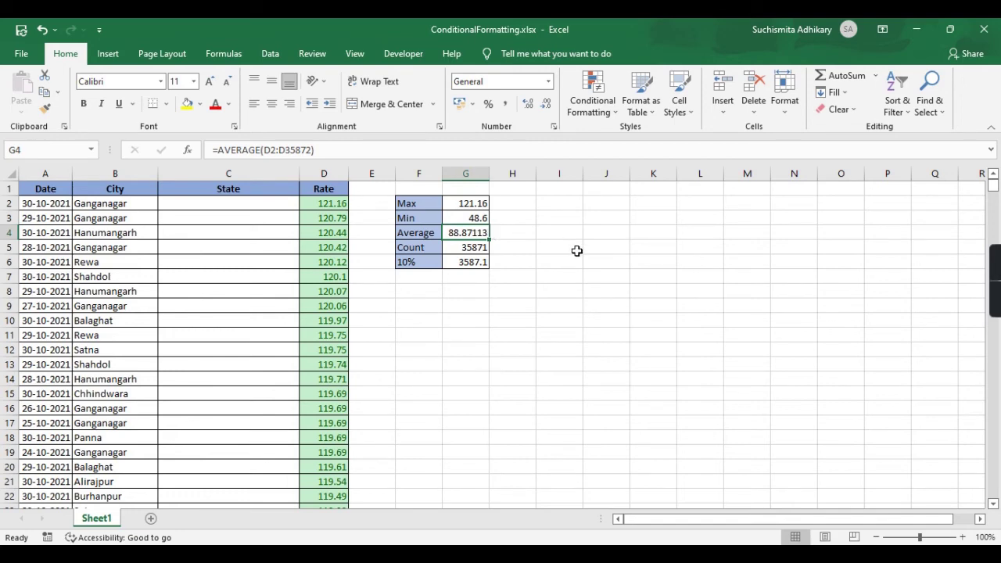
Examine the Rate values around the average to find where the green highlighting ends
{"action": "left_click", "coordinate": [314, 441]}
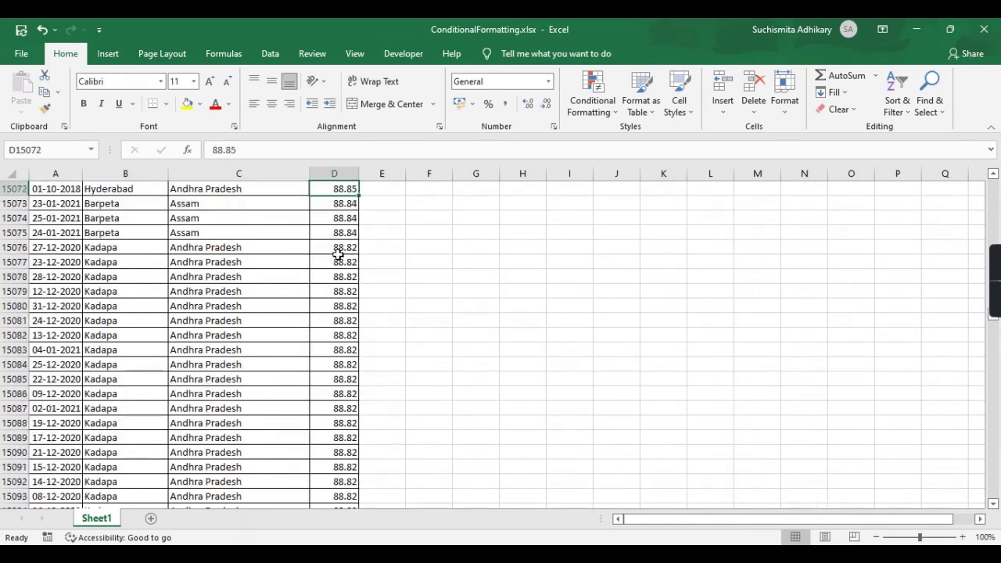
{"action": "key", "text": "Up"}
{"action": "key", "text": "Up"}
{"action": "key", "text": "Up"}
{"action": "key", "text": "Up"}
{"action": "key", "text": "Up"}
{"action": "key", "text": "Up"}
{"action": "key", "text": "Up"}
{"action": "key", "text": "Up"}
{"action": "key", "text": "Up"}
{"action": "key", "text": "Up"}
{"action": "key", "text": "Up"}
{"action": "key", "text": "Up"}
{"action": "key", "text": "Up"}
{"action": "key", "text": "Up"}
{"action": "key", "text": "Up"}
{"action": "key", "text": "Up"}
{"action": "key", "text": "Up"}
{"action": "key", "text": "Up"}
{"action": "key", "text": "Up"}
{"action": "key", "text": "Up"}
{"action": "key", "text": "Down"}
{"action": "key", "text": "Down"}
{"action": "key", "text": "Down"}
{"action": "key", "text": "Down"}
{"action": "key", "text": "Down"}
{"action": "key", "text": "Down"}
{"action": "key", "text": "Down"}
{"action": "key", "text": "Down"}
{"action": "key", "text": "Down"}
{"action": "key", "text": "Down"}
{"action": "key", "text": "Down"}
{"action": "key", "text": "Down"}
{"action": "key", "text": "Down"}
{"action": "key", "text": "Down"}
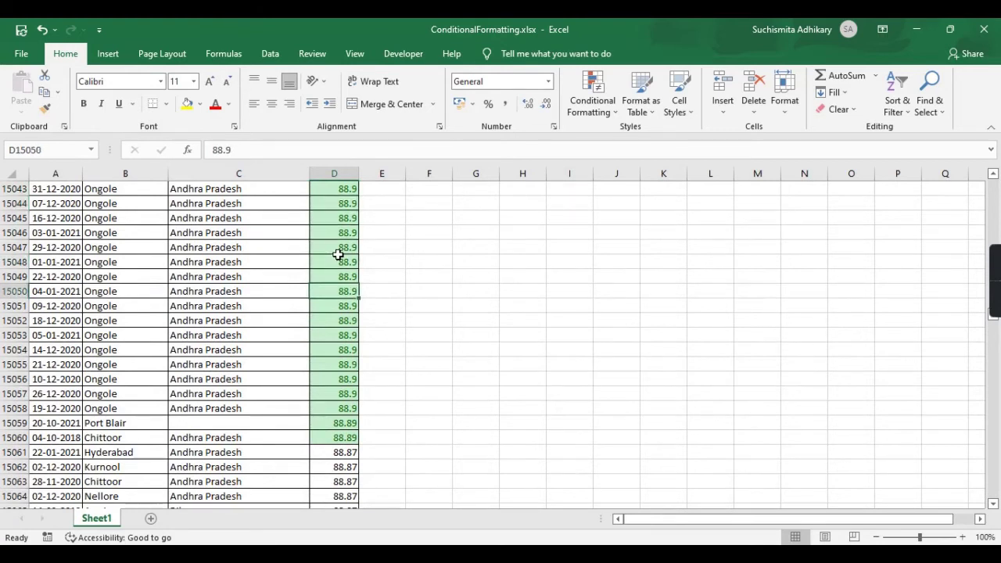
{"action": "key", "text": "Down"}
{"action": "key", "text": "Down"}
{"action": "key", "text": "Down"}
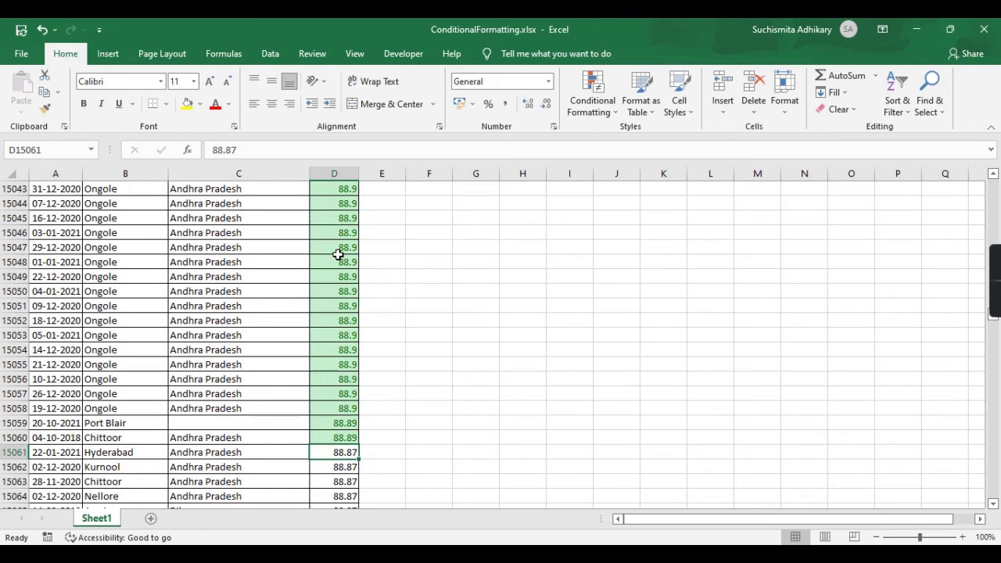
Compare the last green-highlighted Rate value in D15060 with the Average in G4
{"action": "left_click", "coordinate": [348, 436]}
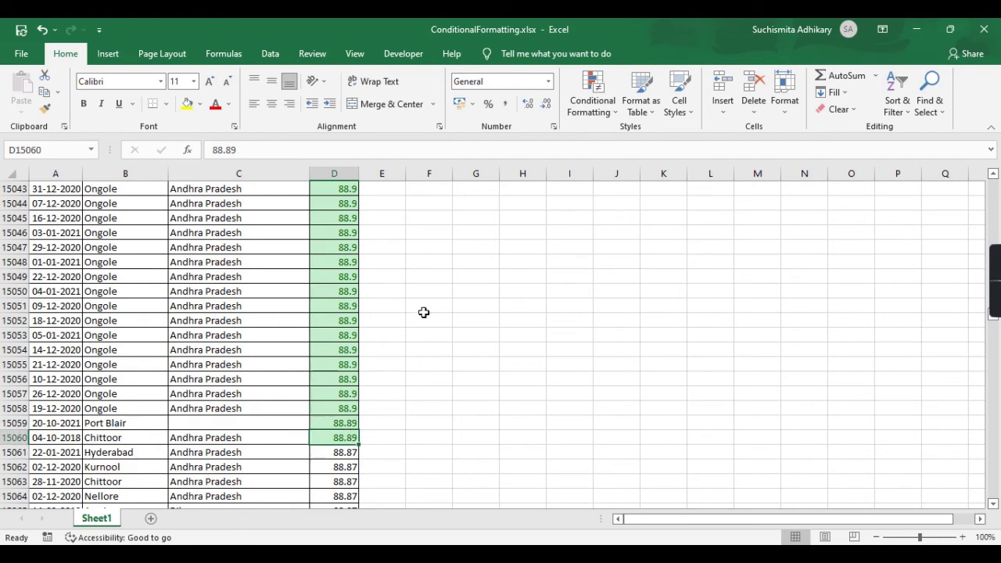
{"action": "key", "text": "ctrl+Up"}
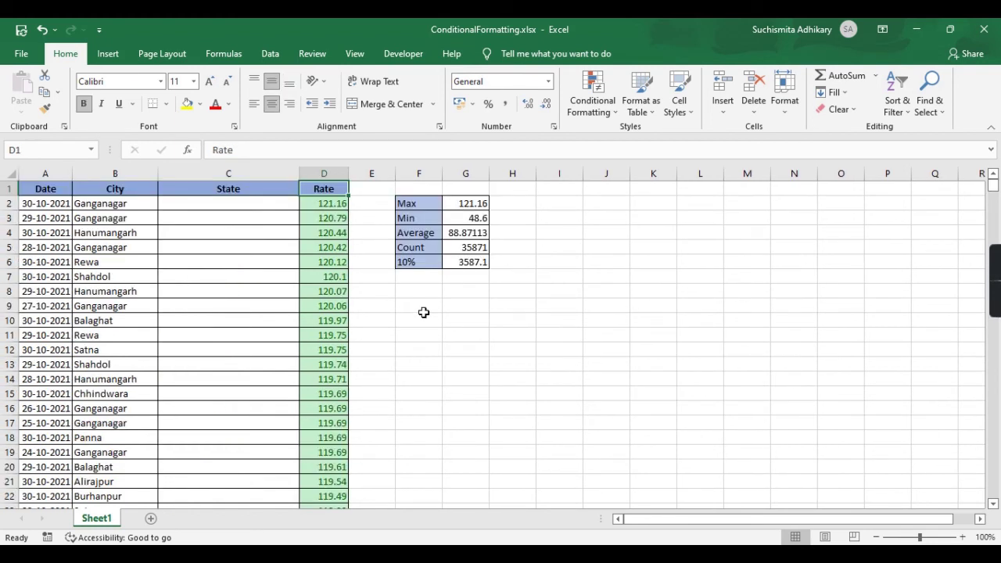
{"action": "left_click", "coordinate": [461, 232]}
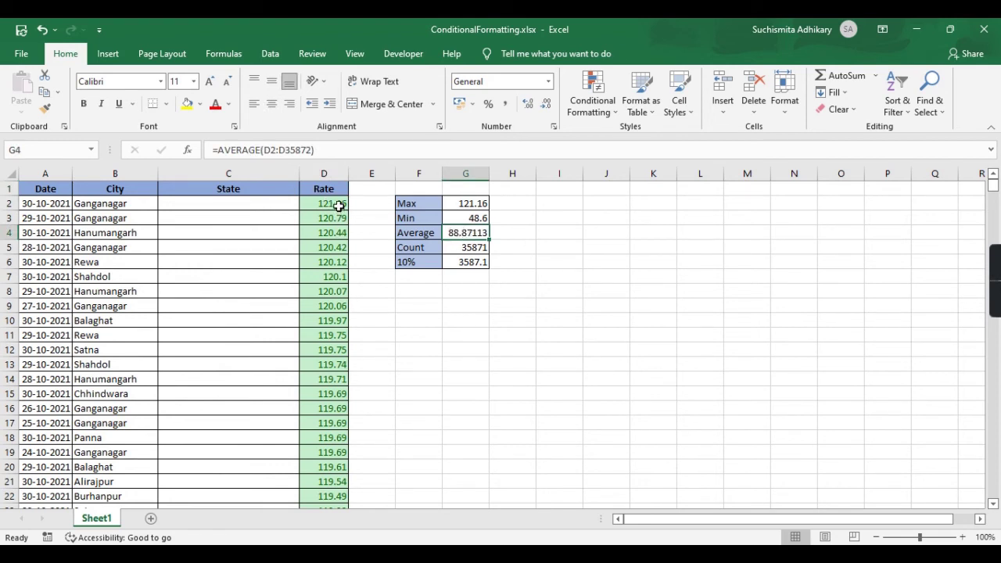
Apply a Below Average conditional formatting rule to all Rate values, using Light Red Fill with Dark Red Text
{"action": "left_click", "coordinate": [339, 205]}
{"action": "key", "text": "ctrl+shift+Down"}
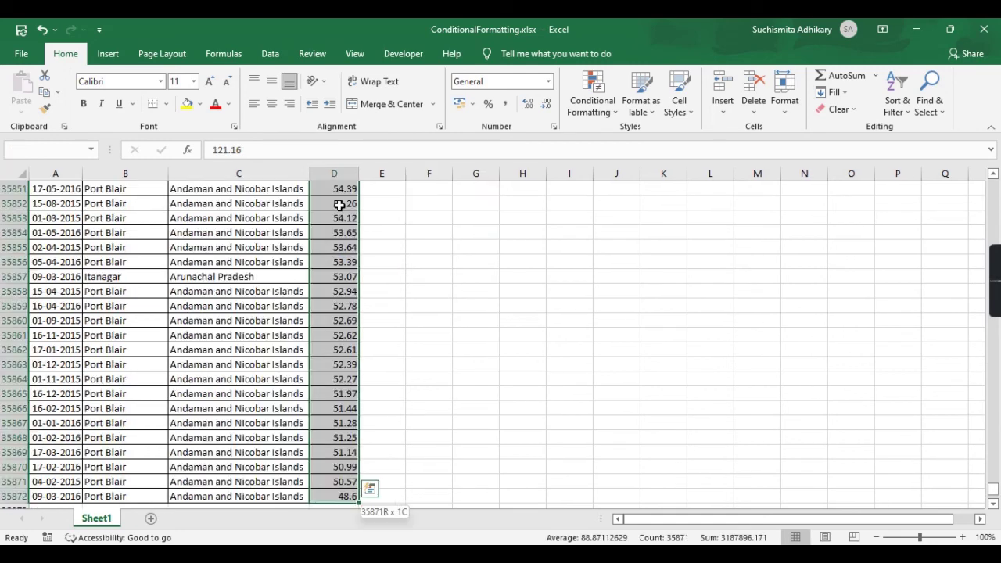
{"action": "left_click", "coordinate": [588, 94]}
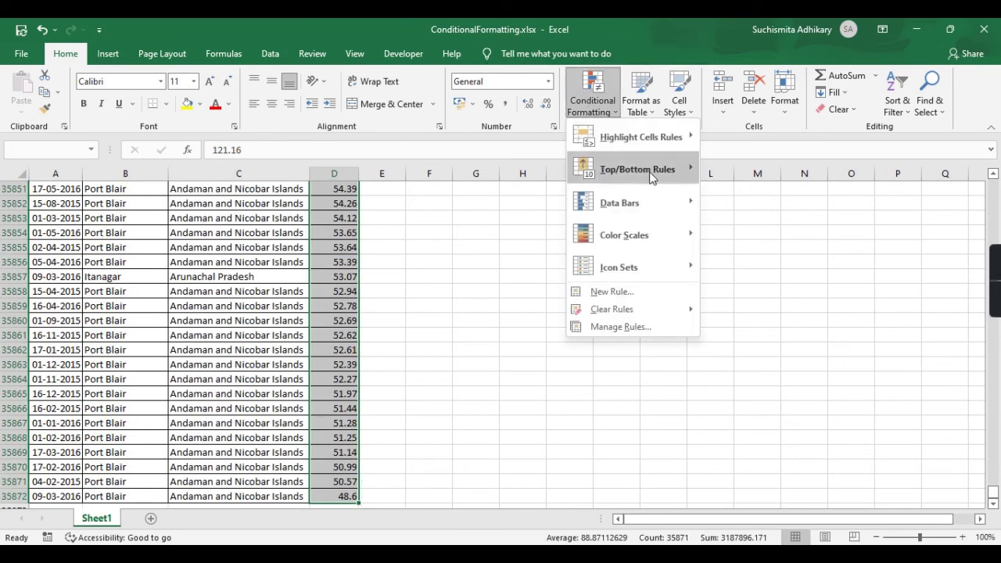
{"action": "mouse_move", "coordinate": [641, 171]}
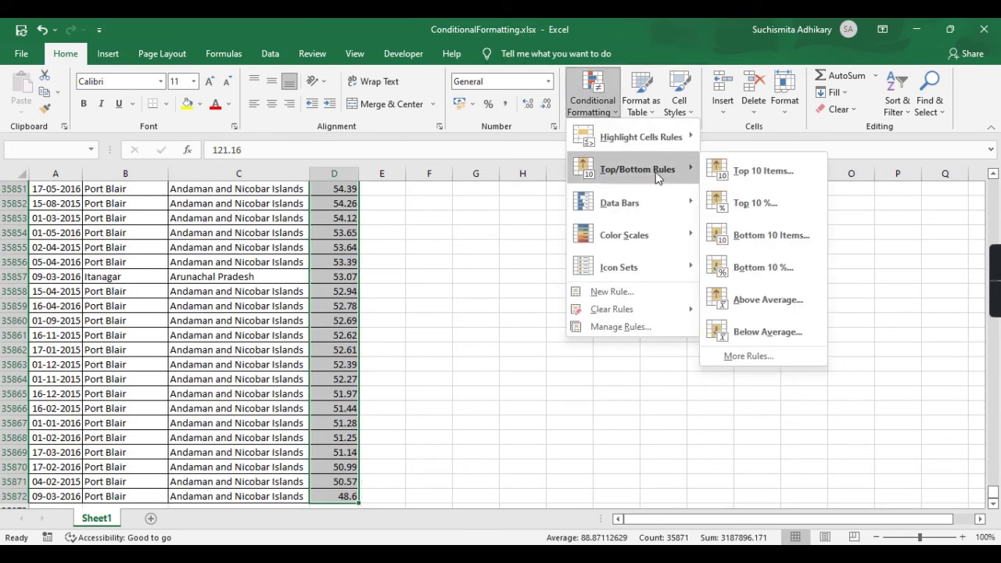
{"action": "left_click", "coordinate": [760, 328]}
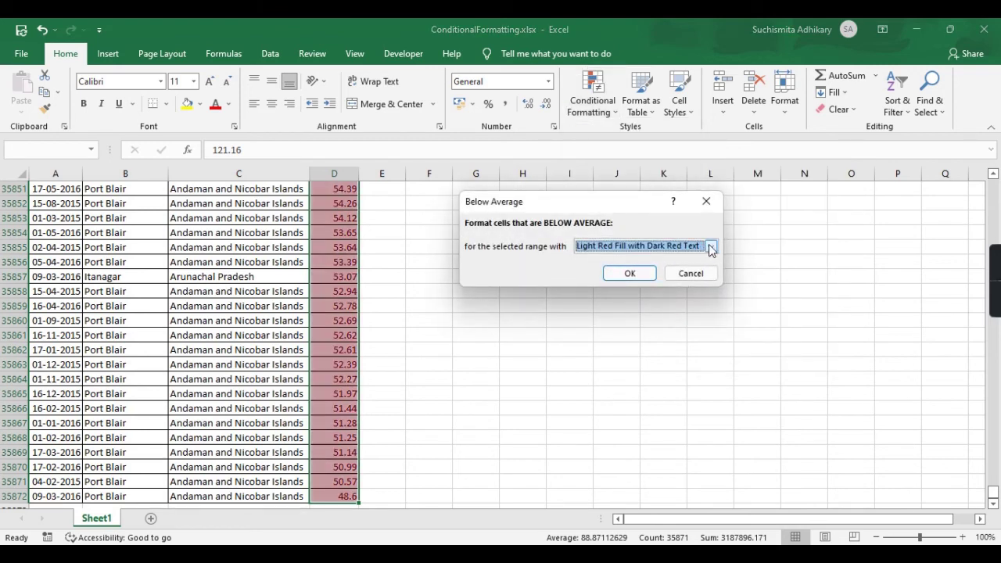
{"action": "left_click", "coordinate": [710, 246]}
{"action": "left_click", "coordinate": [676, 259]}
{"action": "left_click", "coordinate": [621, 276]}
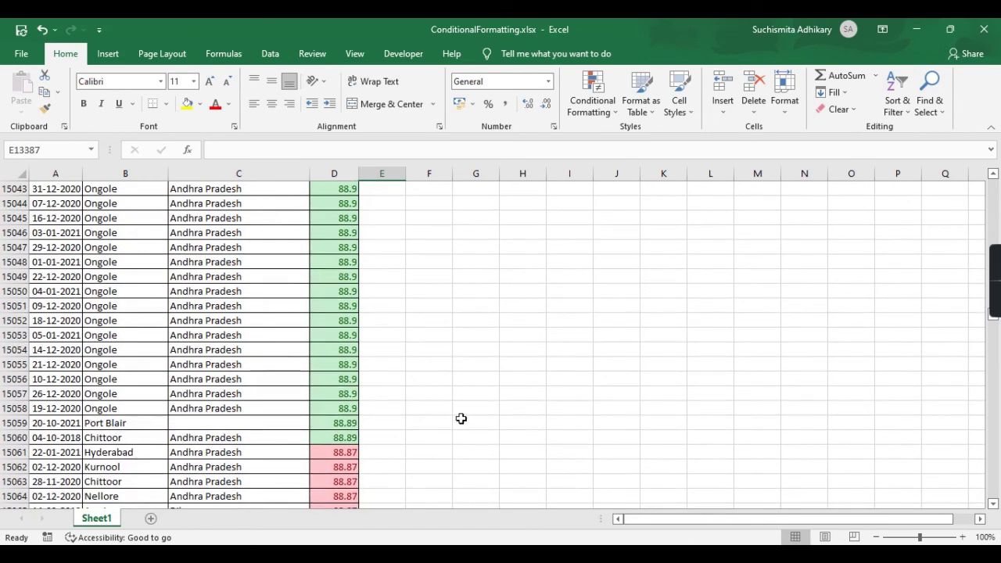
Inspect the Rate cells D15060 to D15062 where green meets red highlighting, and return to the Rate header
{"action": "left_click", "coordinate": [344, 438]}
{"action": "key", "text": "Down"}
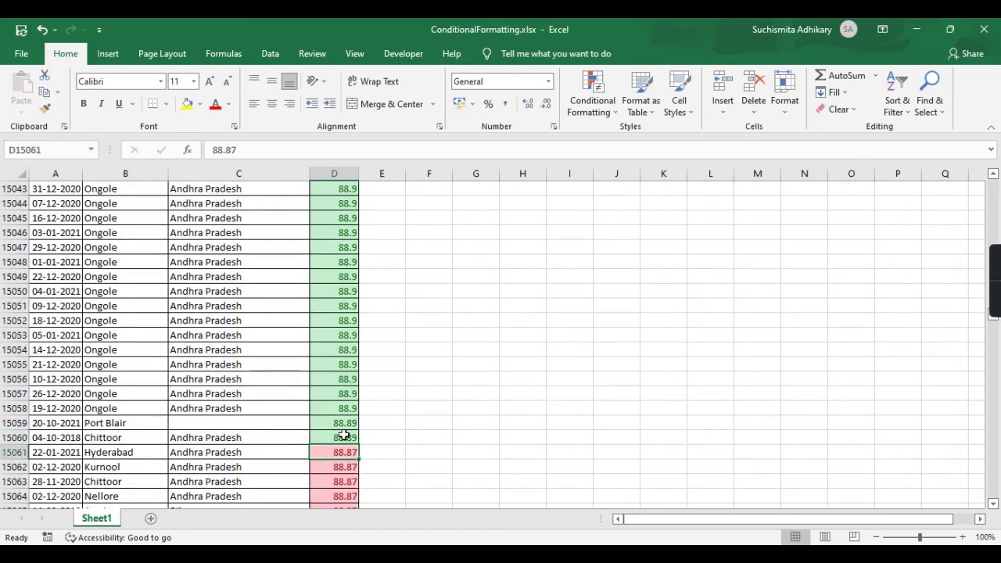
{"action": "key", "text": "Down"}
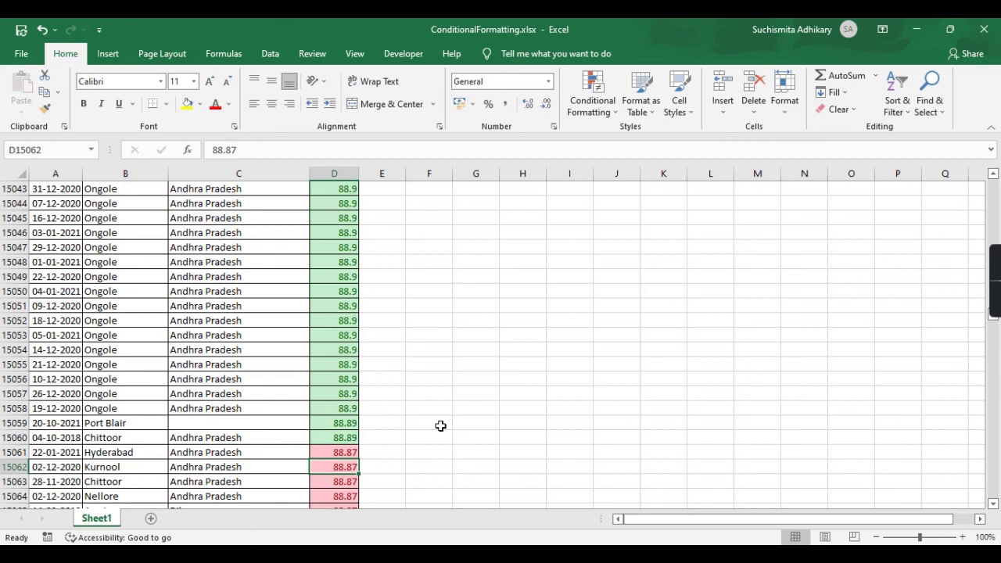
{"action": "left_click", "coordinate": [349, 451]}
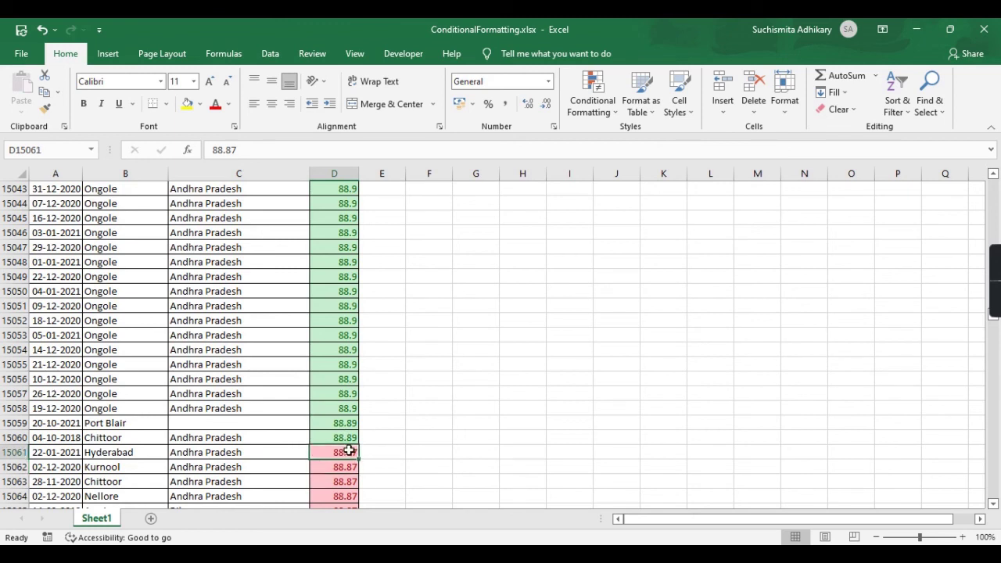
{"action": "left_click", "coordinate": [338, 437]}
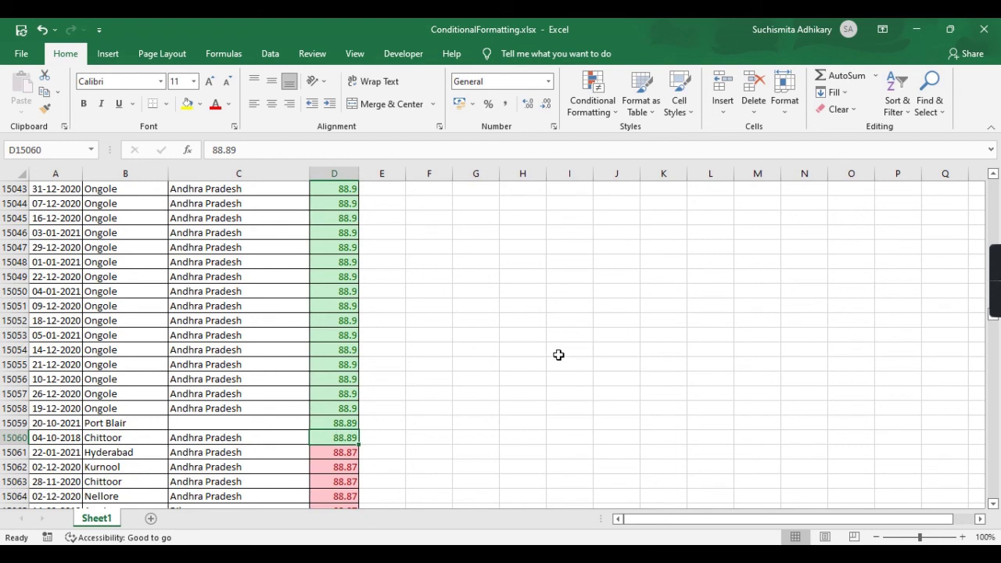
{"action": "key", "text": "ctrl+Up"}
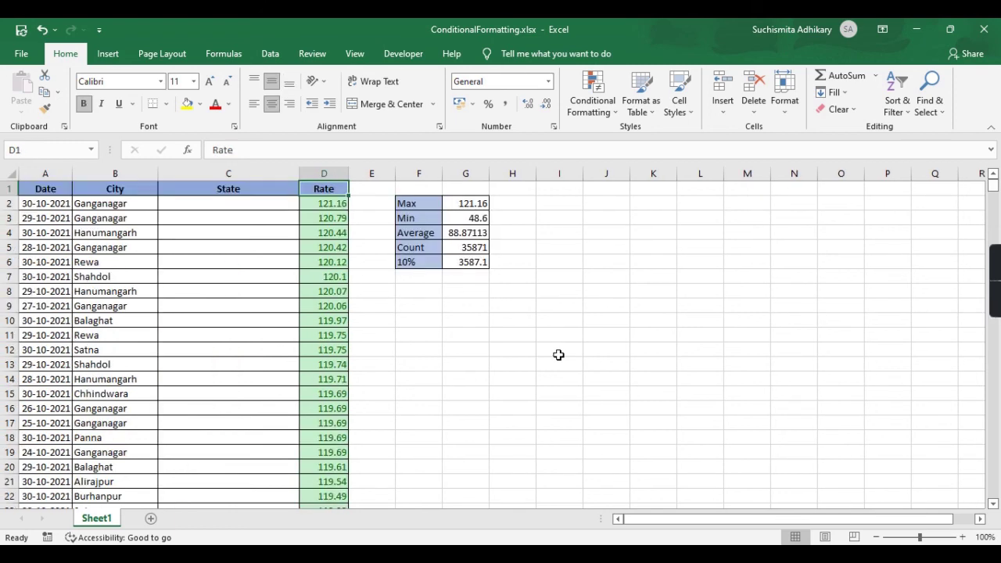